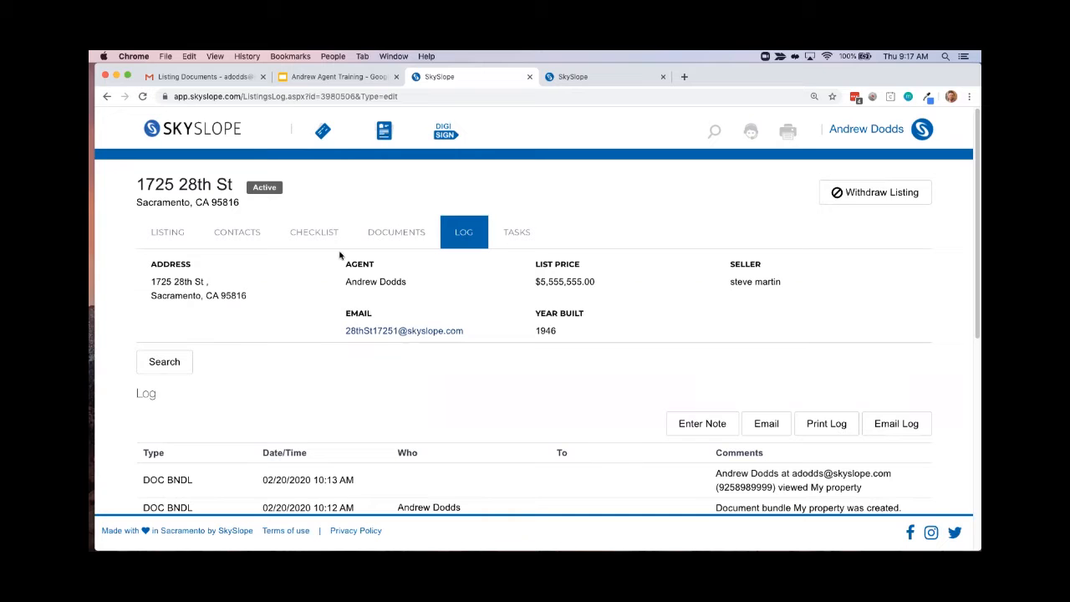
Open the pending Sacramento transaction from the list of managed transactions
{"action": "left_click", "coordinate": [195, 131]}
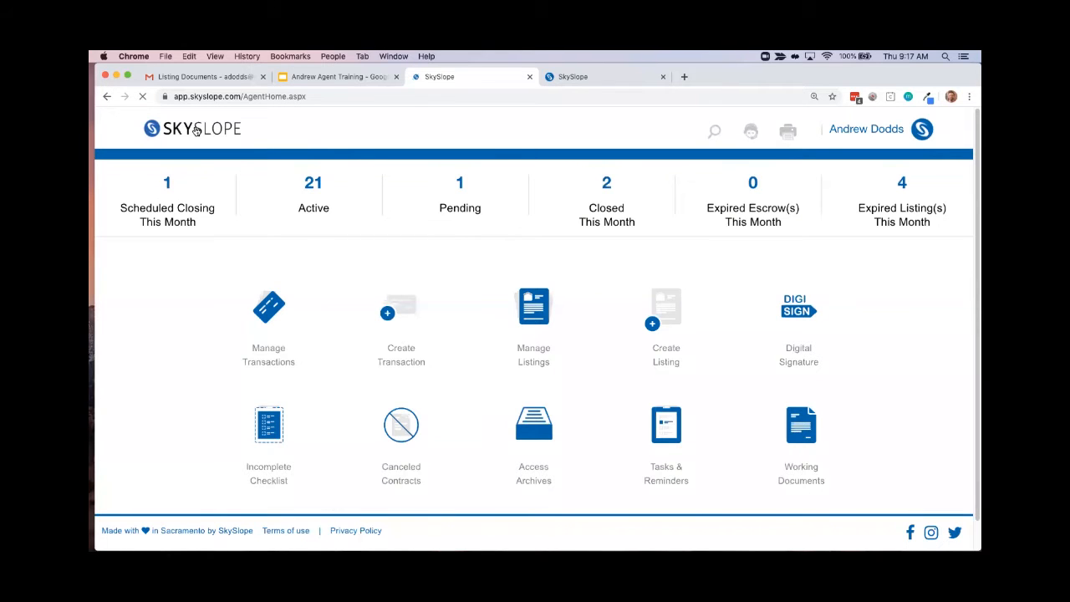
{"action": "left_click", "coordinate": [266, 308]}
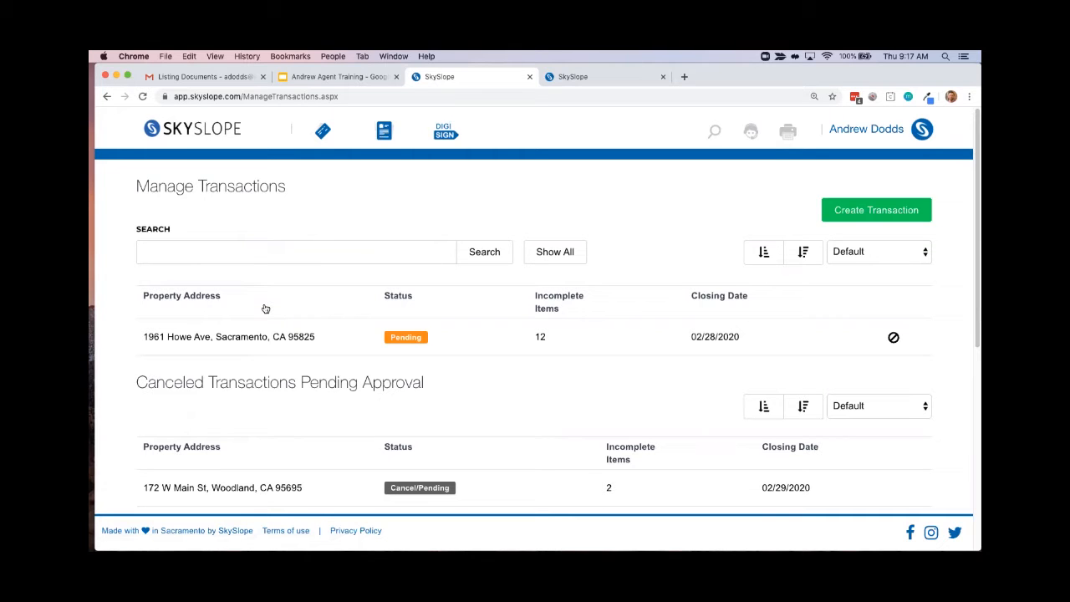
{"action": "scroll", "coordinate": [574, 376], "scroll_direction": "down", "scroll_amount": 5}
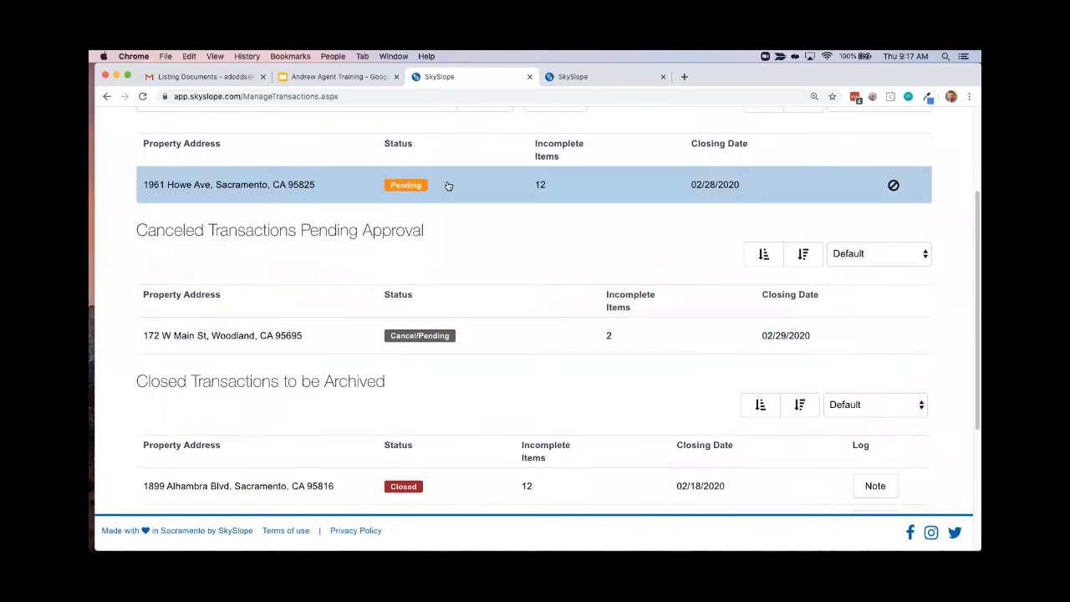
{"action": "scroll", "coordinate": [568, 401], "scroll_direction": "down", "scroll_amount": 2}
{"action": "scroll", "coordinate": [492, 455], "scroll_direction": "up", "scroll_amount": 3}
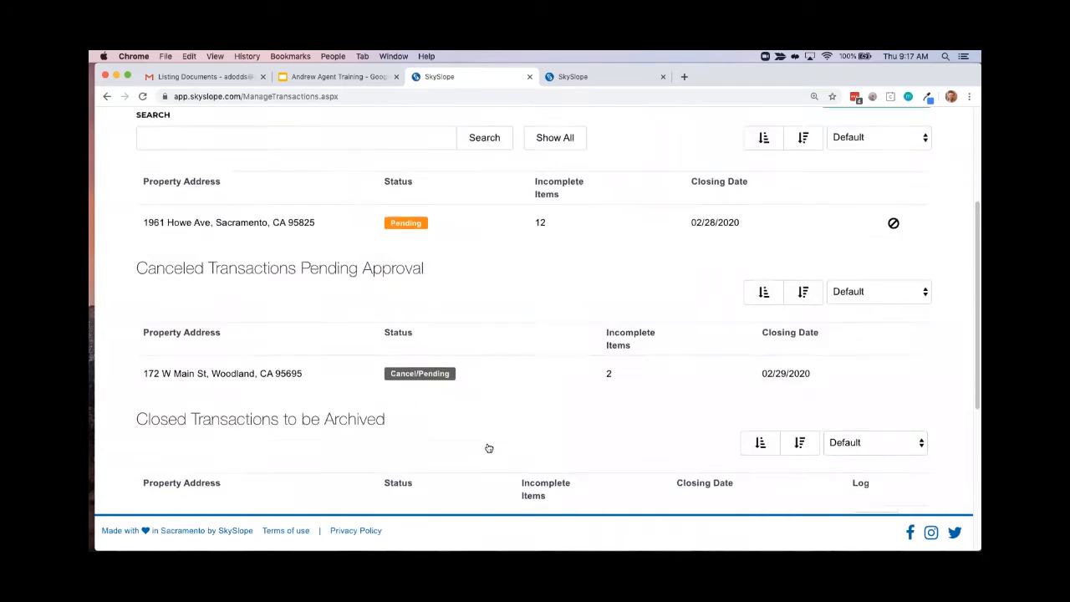
{"action": "scroll", "coordinate": [489, 449], "scroll_direction": "up", "scroll_amount": 2}
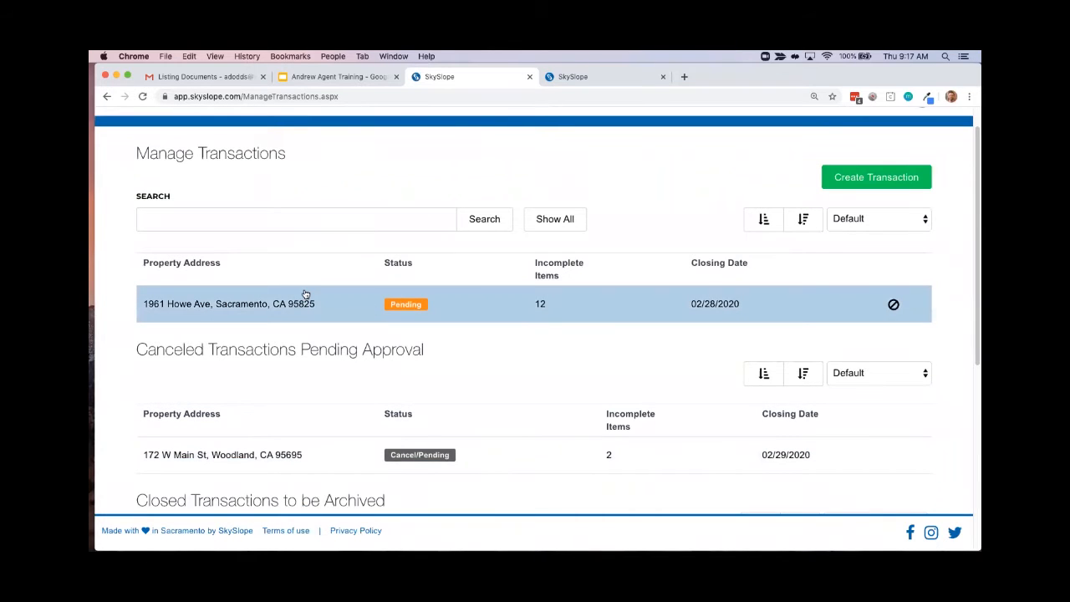
{"action": "left_click", "coordinate": [298, 307]}
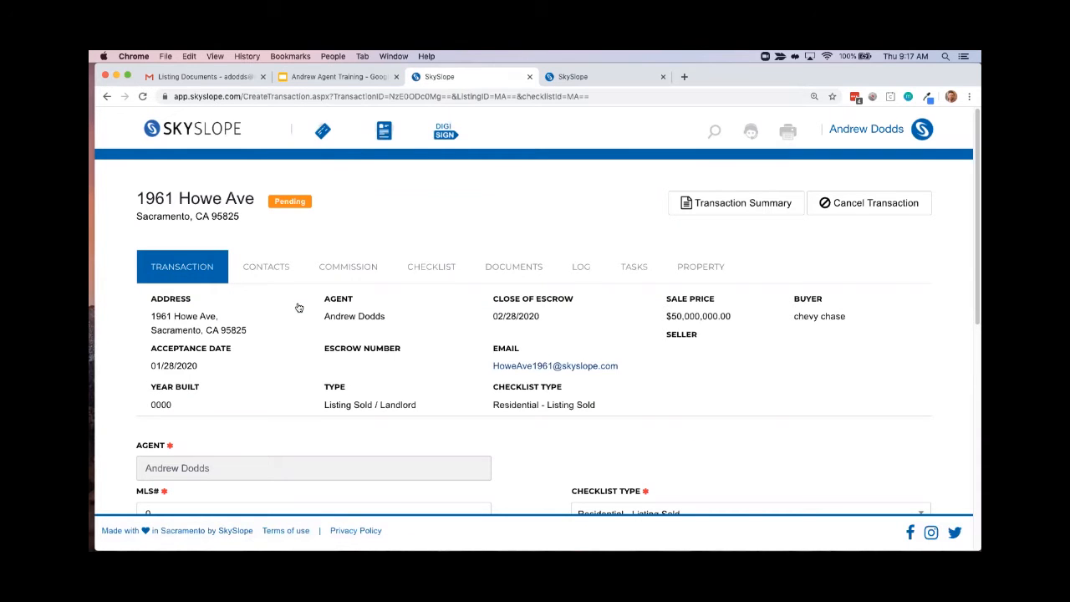
Search the transaction's Co-Buyer Agent list for "djjdjd" and clear the search text
{"action": "scroll", "coordinate": [309, 301], "scroll_direction": "down", "scroll_amount": 10}
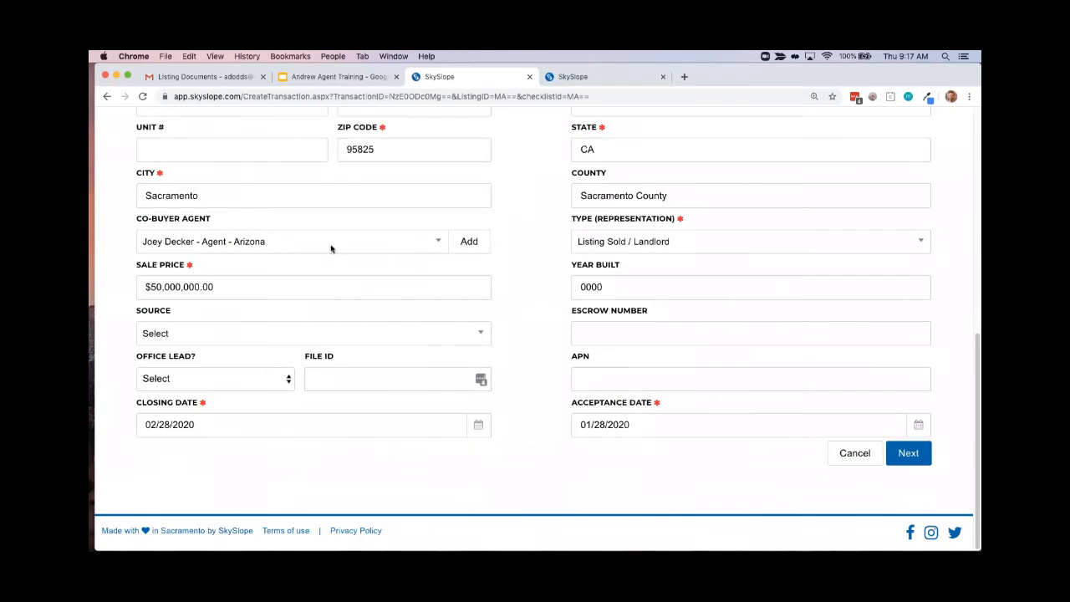
{"action": "scroll", "coordinate": [430, 284], "scroll_direction": "up", "scroll_amount": 10}
{"action": "scroll", "coordinate": [431, 285], "scroll_direction": "down", "scroll_amount": 5}
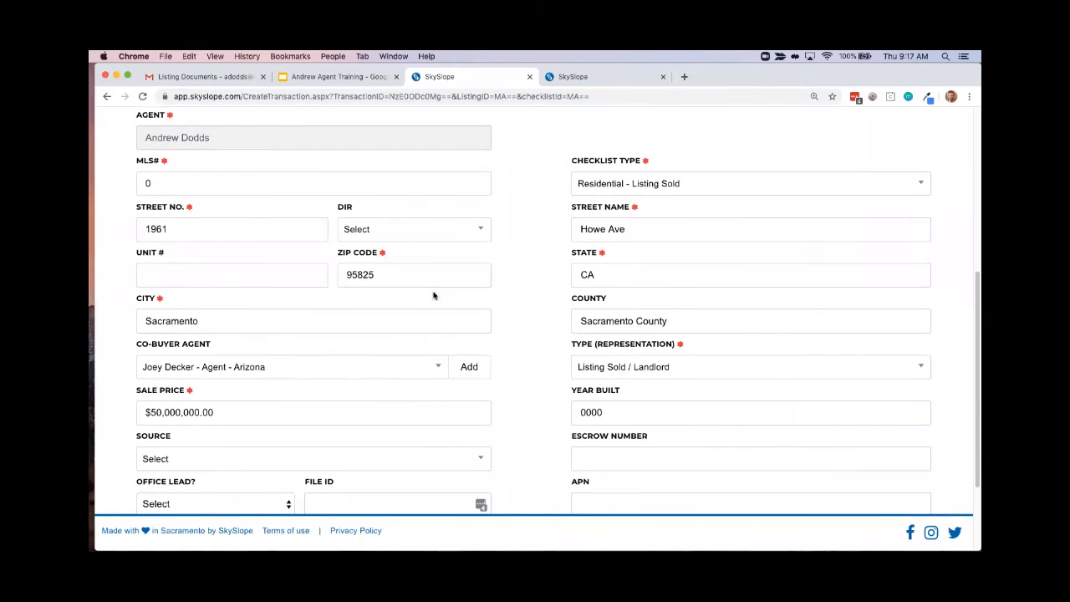
{"action": "left_click", "coordinate": [437, 368]}
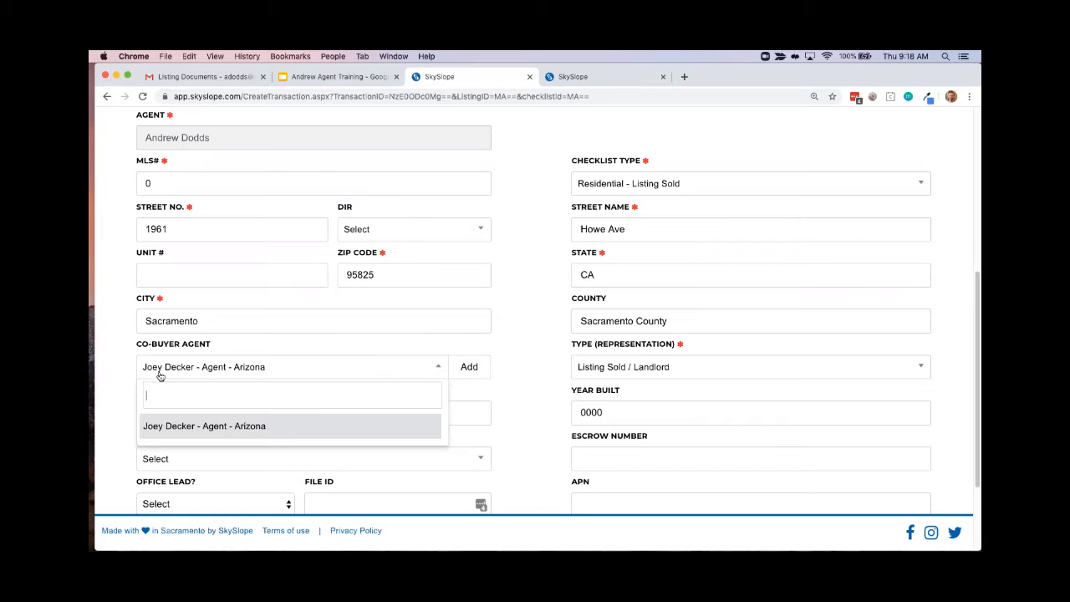
{"action": "left_click", "coordinate": [436, 368]}
{"action": "left_click", "coordinate": [436, 368]}
{"action": "type", "text": "djjdjdj"}
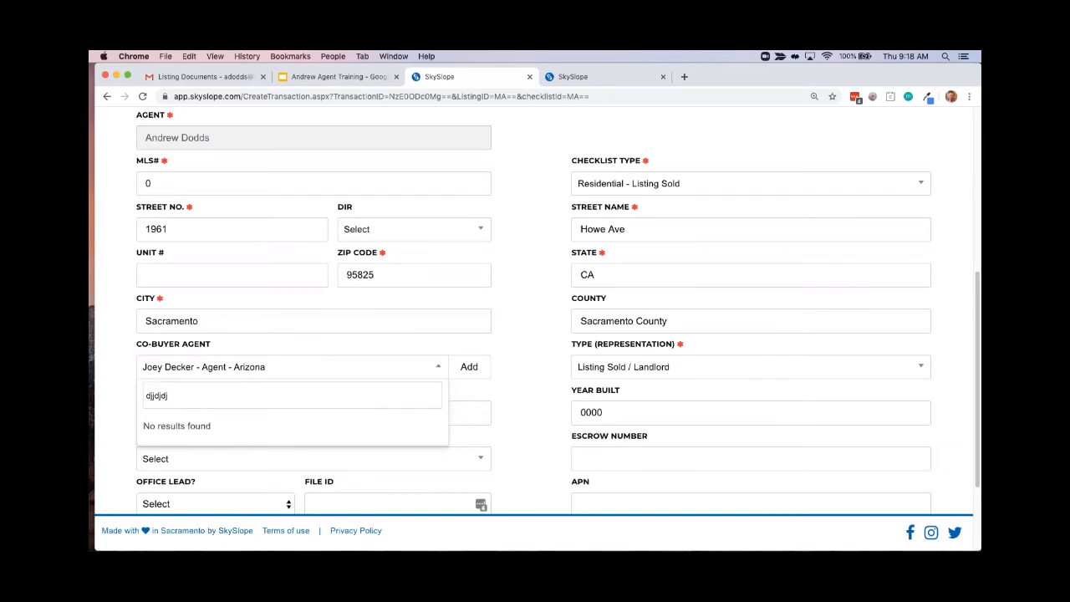
{"action": "key", "text": "BackSpace"}
{"action": "key", "text": "BackSpace"}
{"action": "key", "text": "BackSpace"}
{"action": "key", "text": "BackSpace"}
{"action": "key", "text": "BackSpace"}
{"action": "key", "text": "BackSpace"}
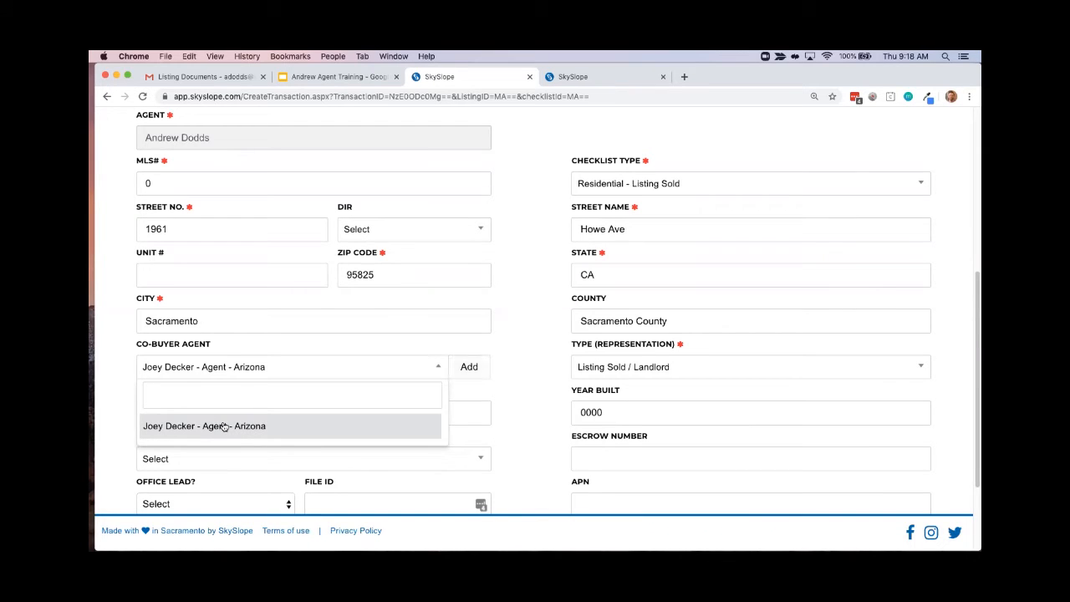
Add a second co-agent from the Sacramento office to the transaction's co-agent selection
{"action": "left_click", "coordinate": [469, 367]}
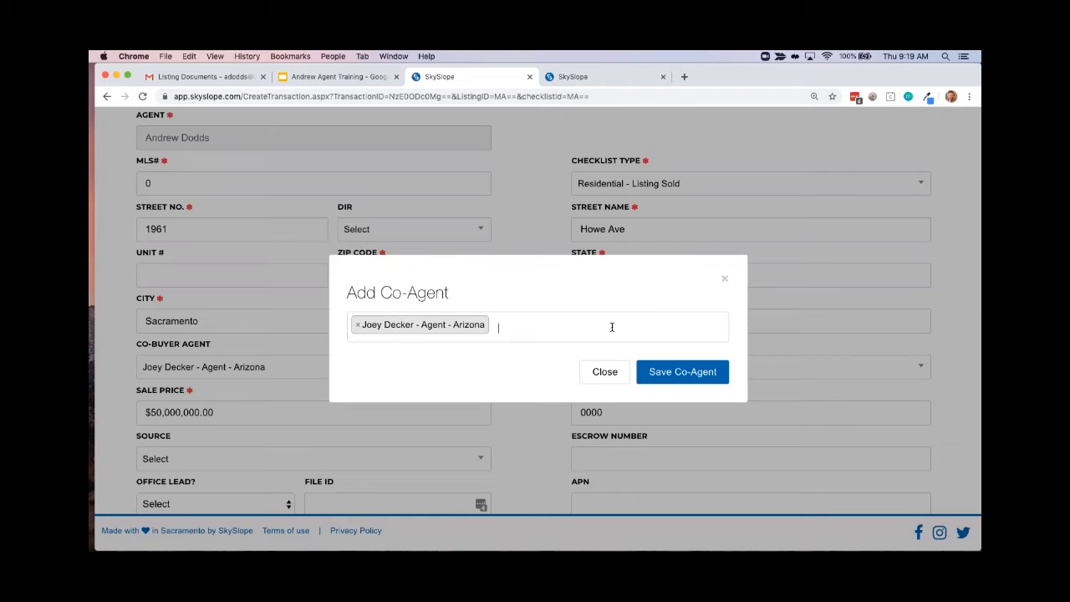
{"action": "type", "text": "step"}
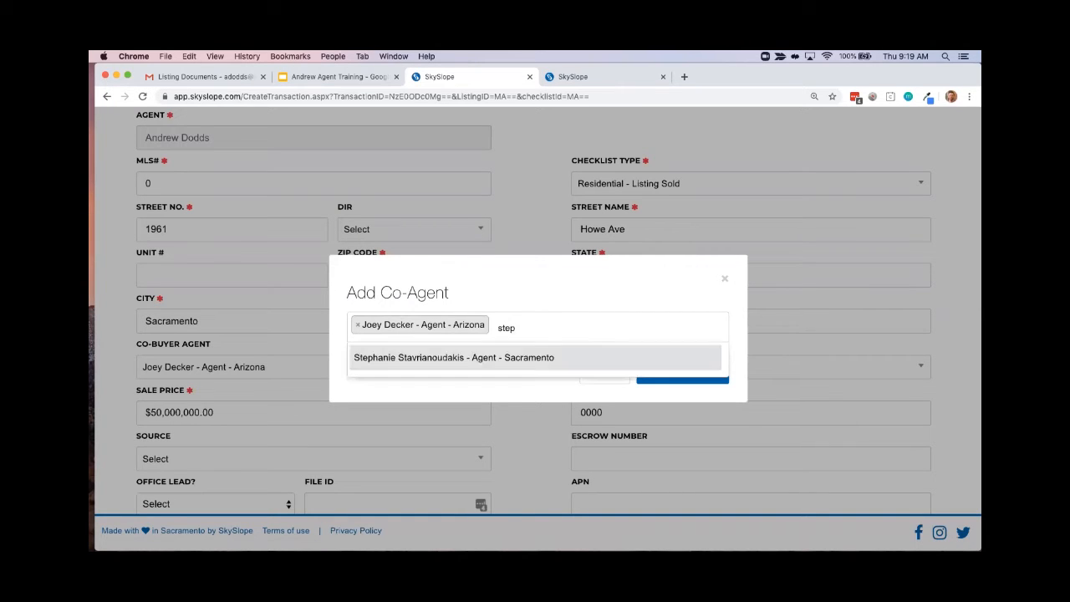
{"action": "left_click", "coordinate": [452, 357]}
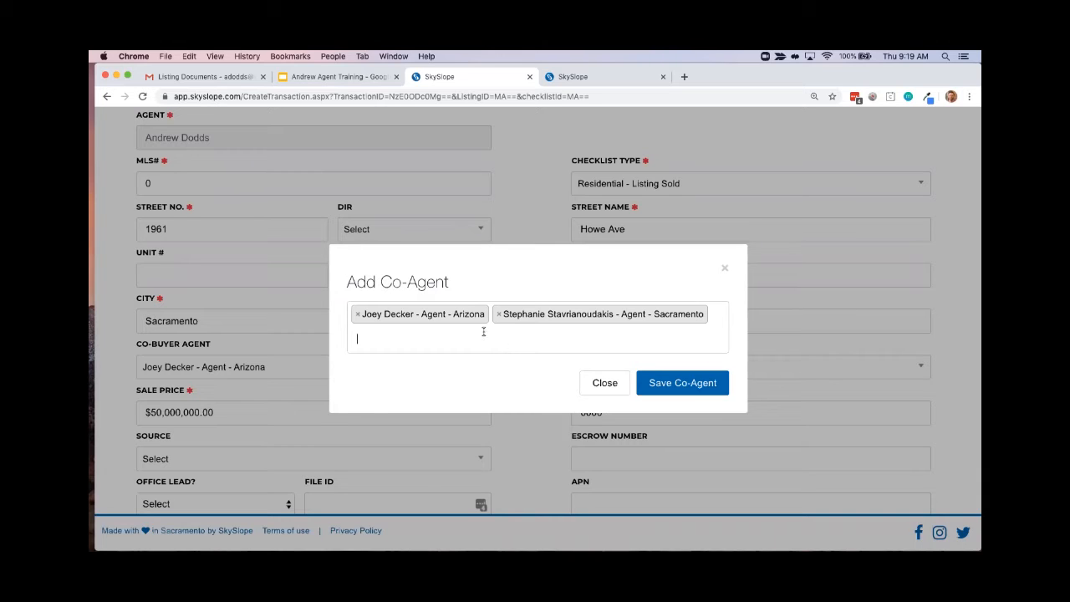
Remove both co-agents from the selection, save it, and check the Co-Buyer Agent list
{"action": "left_click", "coordinate": [359, 316]}
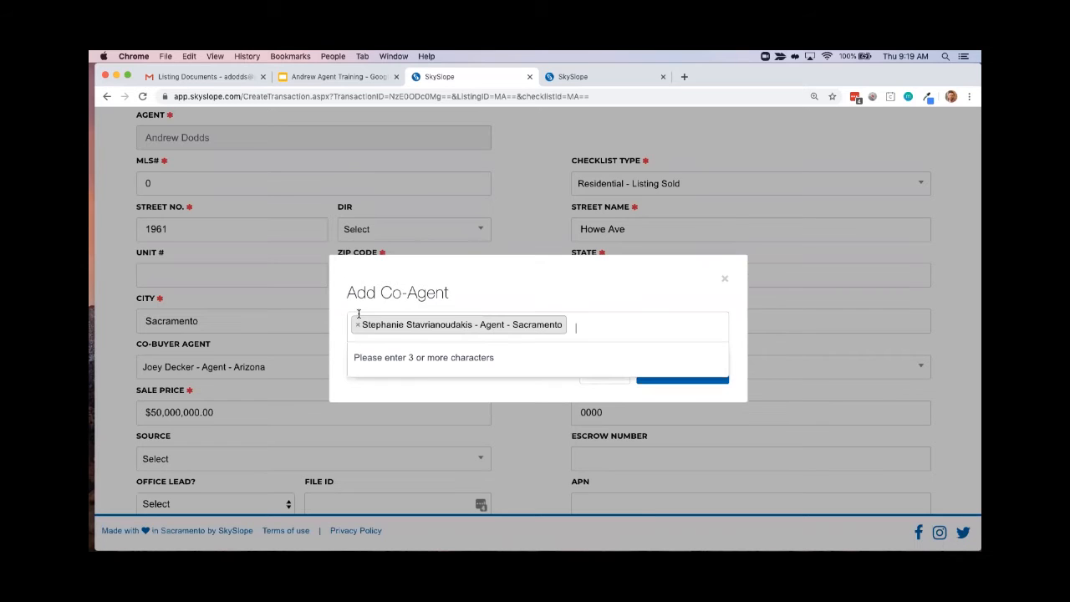
{"action": "left_click", "coordinate": [359, 325]}
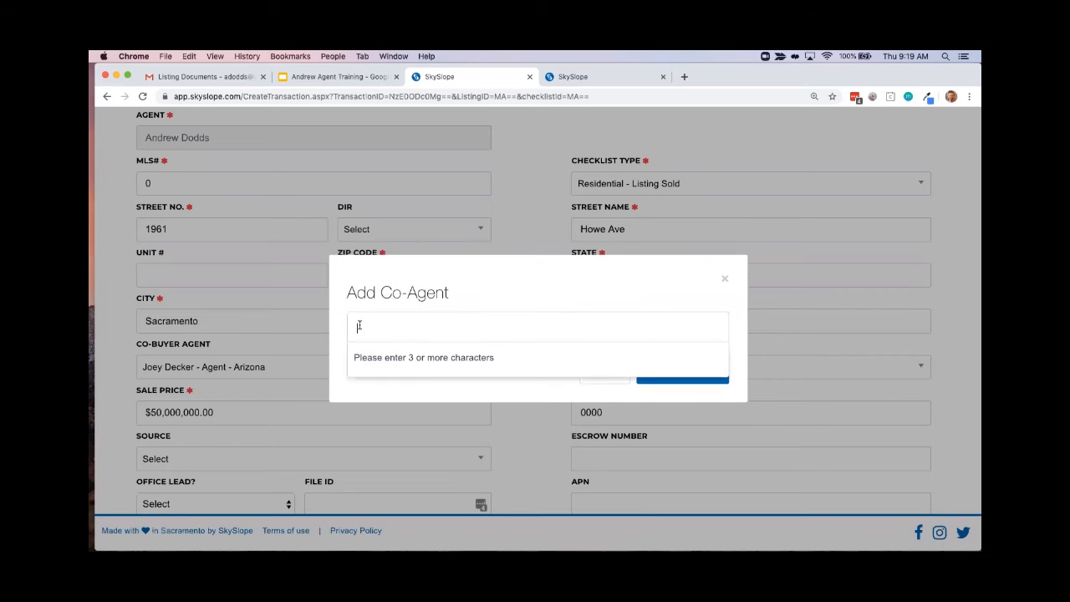
{"action": "left_click", "coordinate": [622, 393]}
{"action": "left_click", "coordinate": [682, 372]}
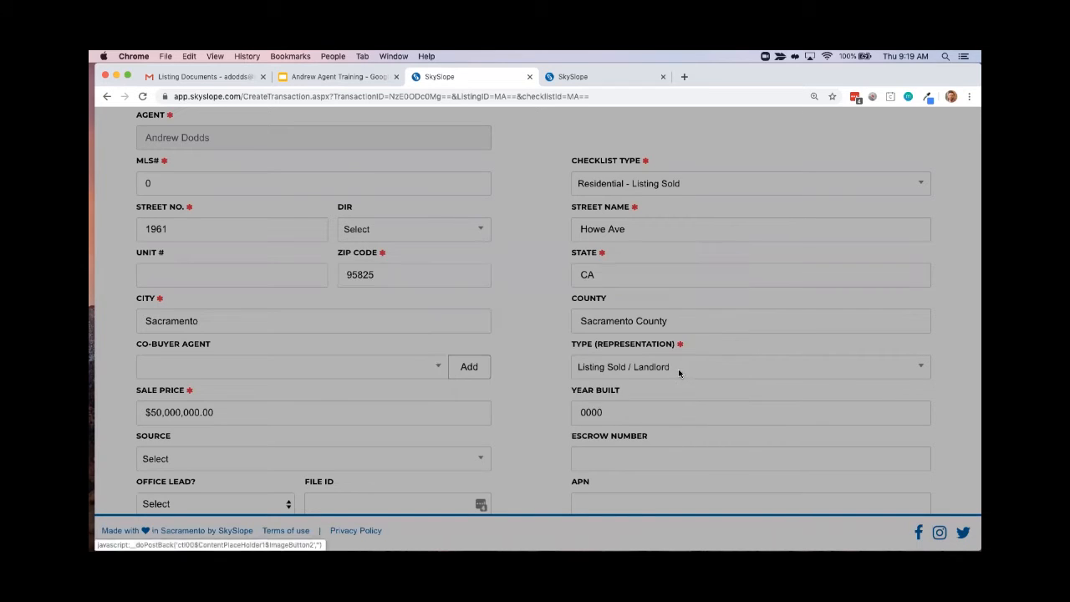
{"action": "left_click", "coordinate": [438, 366]}
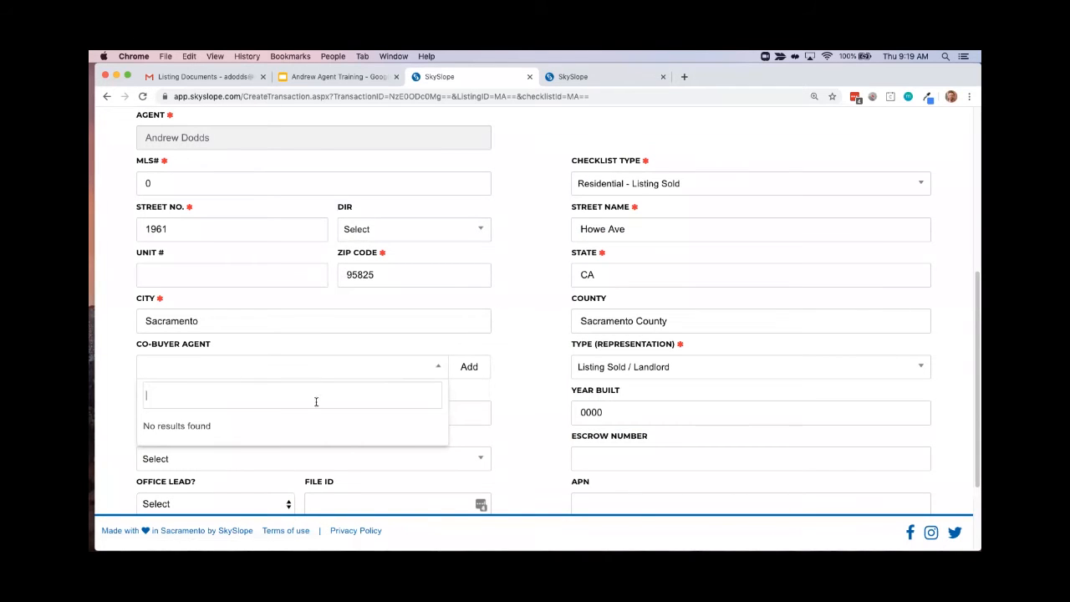
{"action": "left_click", "coordinate": [560, 347]}
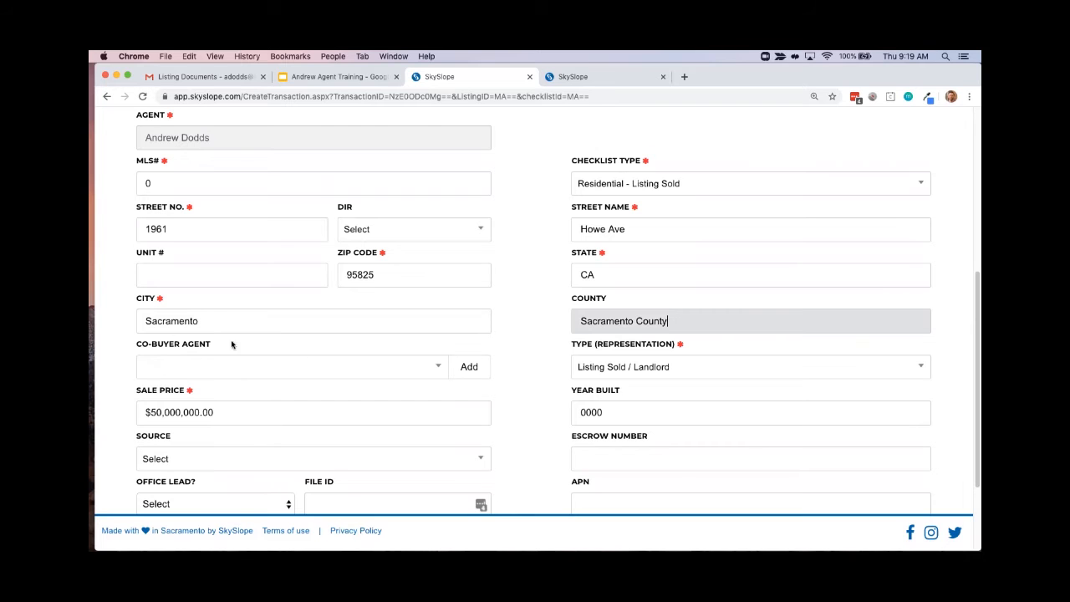
Proceed from the transaction details to the contacts page and close the extra browser tab showing the sent email
{"action": "scroll", "coordinate": [799, 368], "scroll_direction": "up", "scroll_amount": 1}
{"action": "scroll", "coordinate": [800, 368], "scroll_direction": "up", "scroll_amount": 2}
{"action": "scroll", "coordinate": [812, 371], "scroll_direction": "down", "scroll_amount": 5}
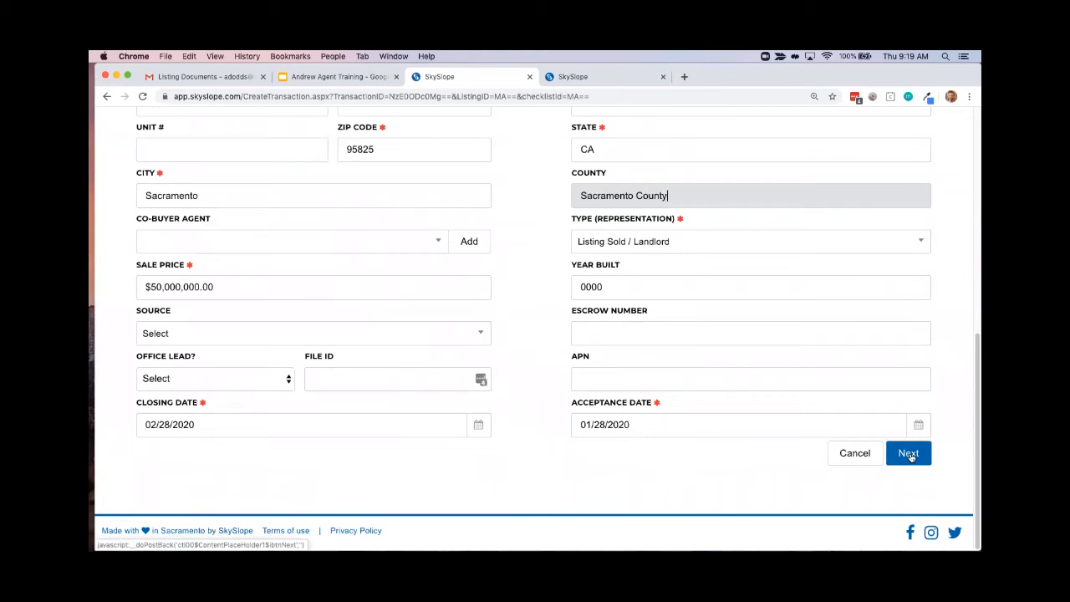
{"action": "left_click", "coordinate": [909, 454]}
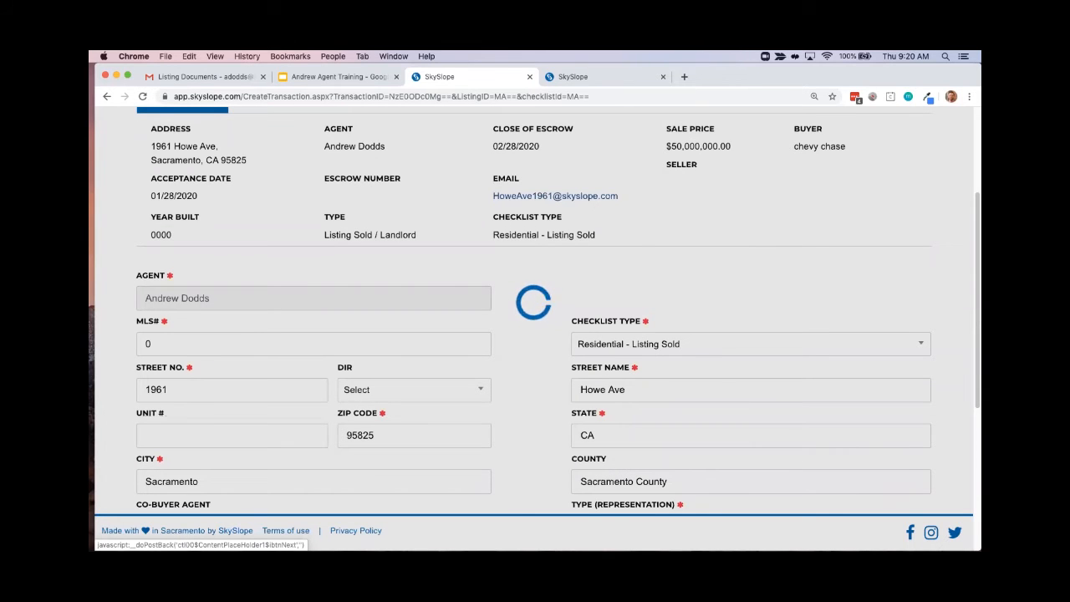
{"action": "left_click", "coordinate": [602, 77]}
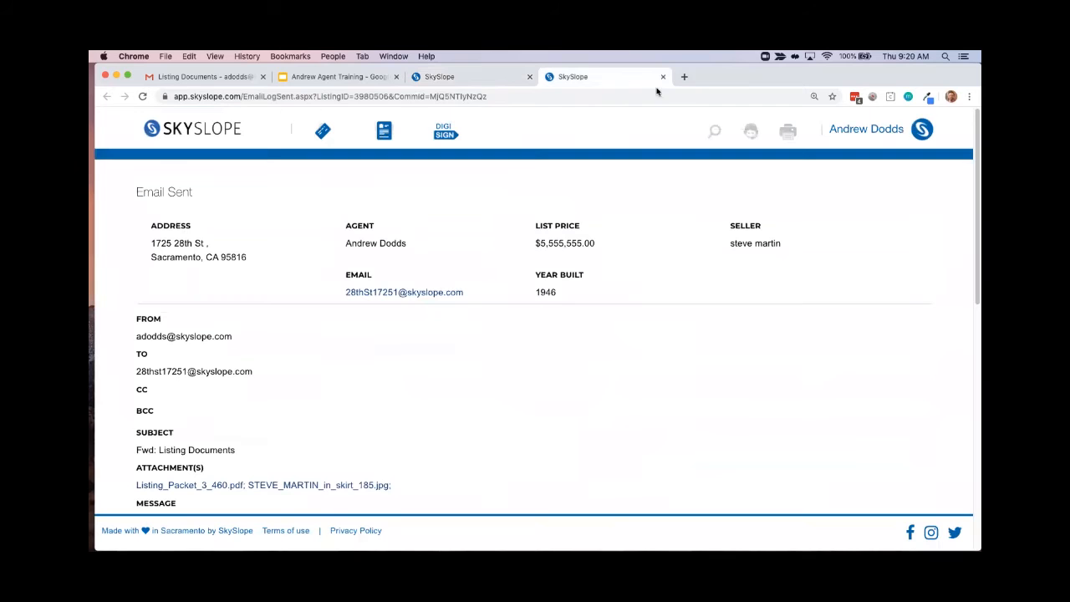
{"action": "left_click", "coordinate": [663, 77]}
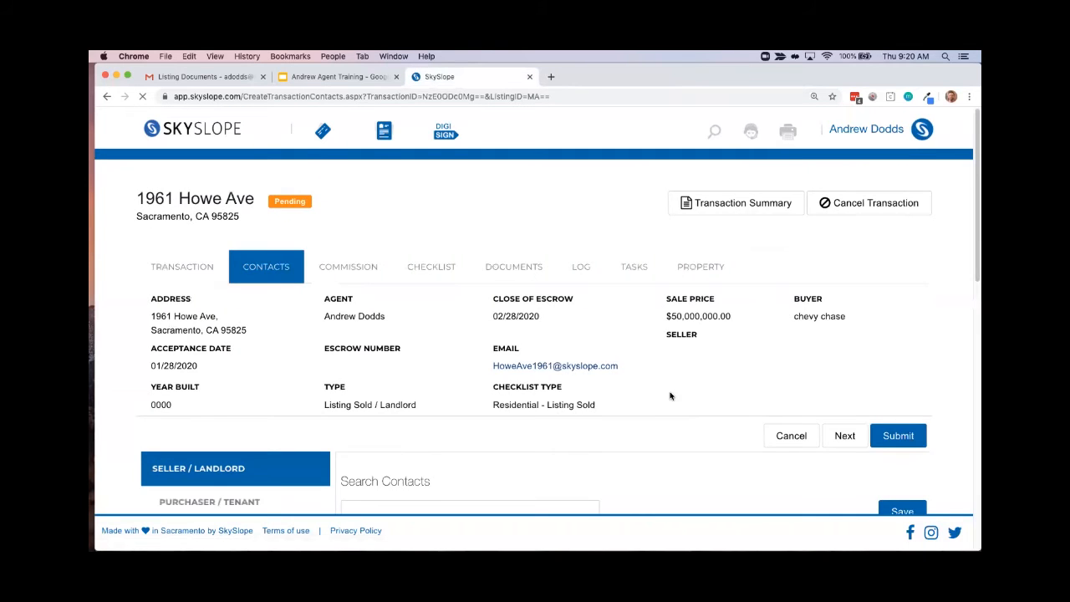
Submit the contacts page and open the transaction's commission page
{"action": "scroll", "coordinate": [671, 393], "scroll_direction": "down", "scroll_amount": 3}
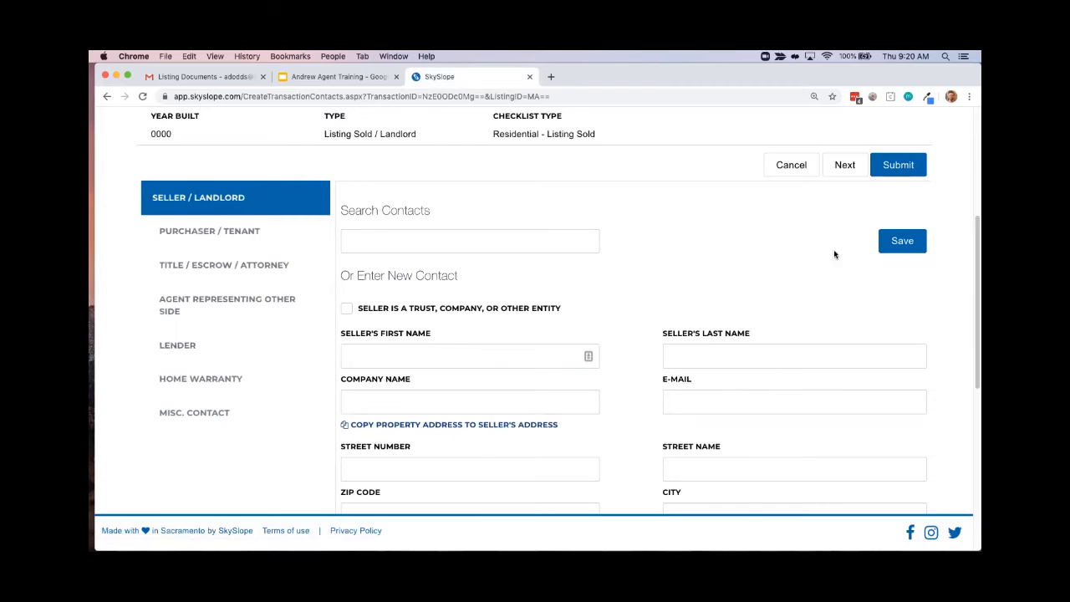
{"action": "scroll", "coordinate": [888, 366], "scroll_direction": "up", "scroll_amount": 3}
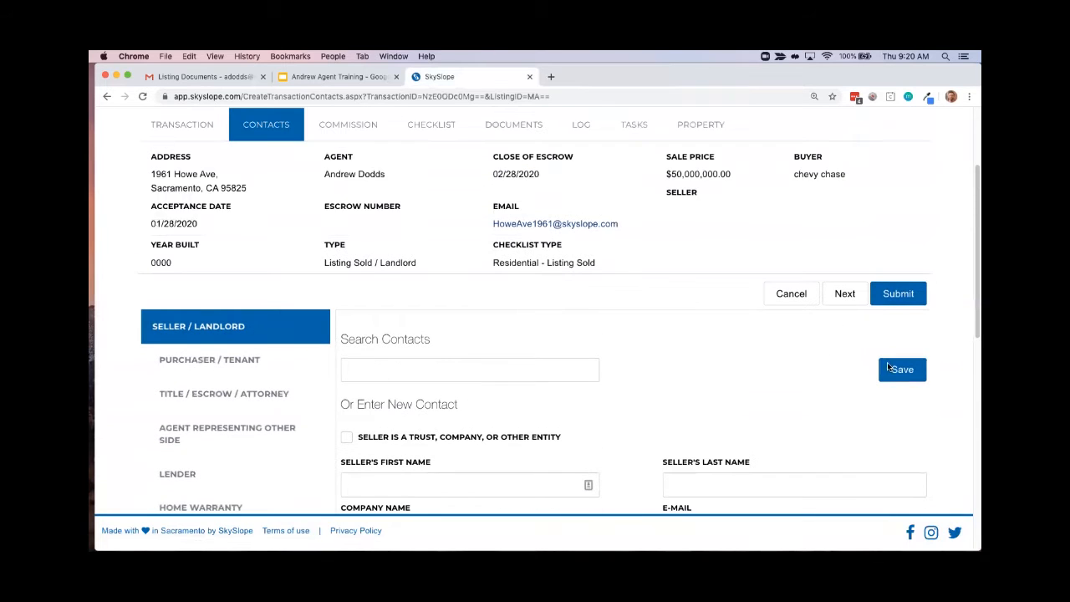
{"action": "left_click", "coordinate": [903, 299]}
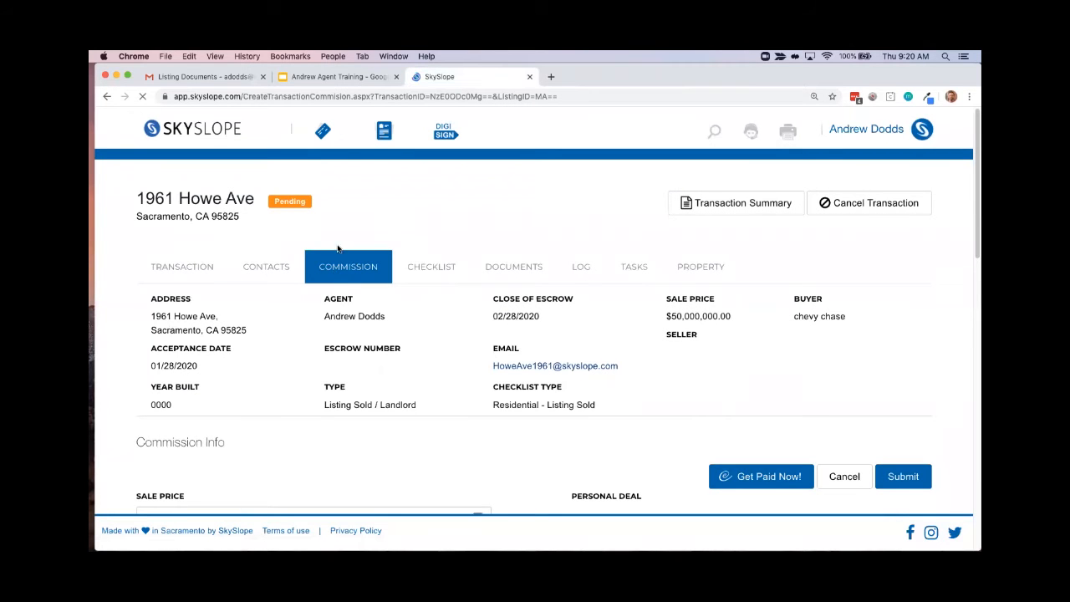
Set the transaction's listing commission to 3.00 percent
{"action": "scroll", "coordinate": [439, 342], "scroll_direction": "down", "scroll_amount": 5}
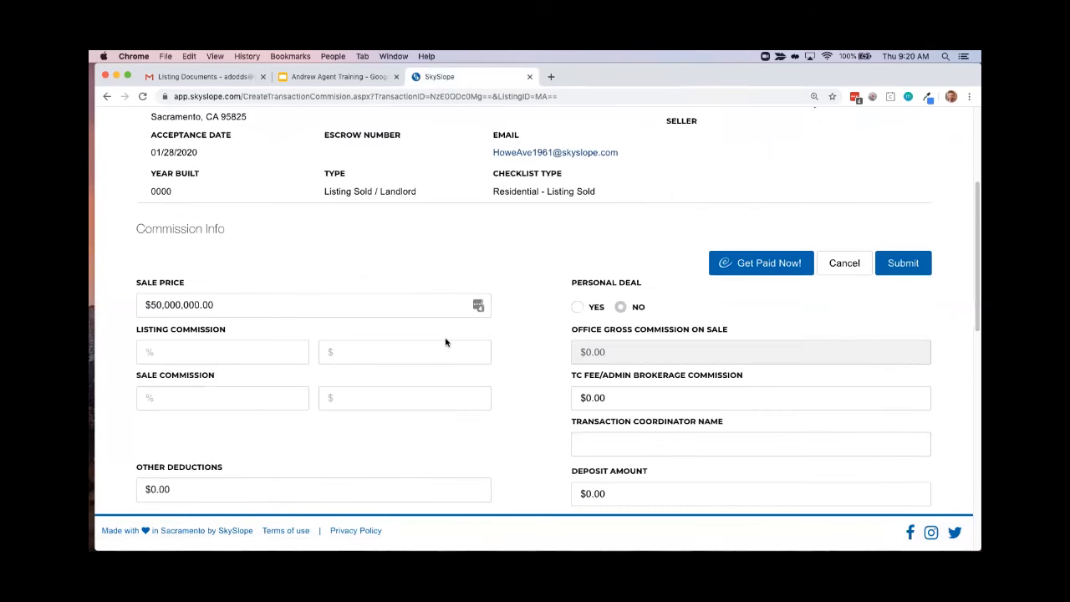
{"action": "scroll", "coordinate": [446, 342], "scroll_direction": "down", "scroll_amount": 5}
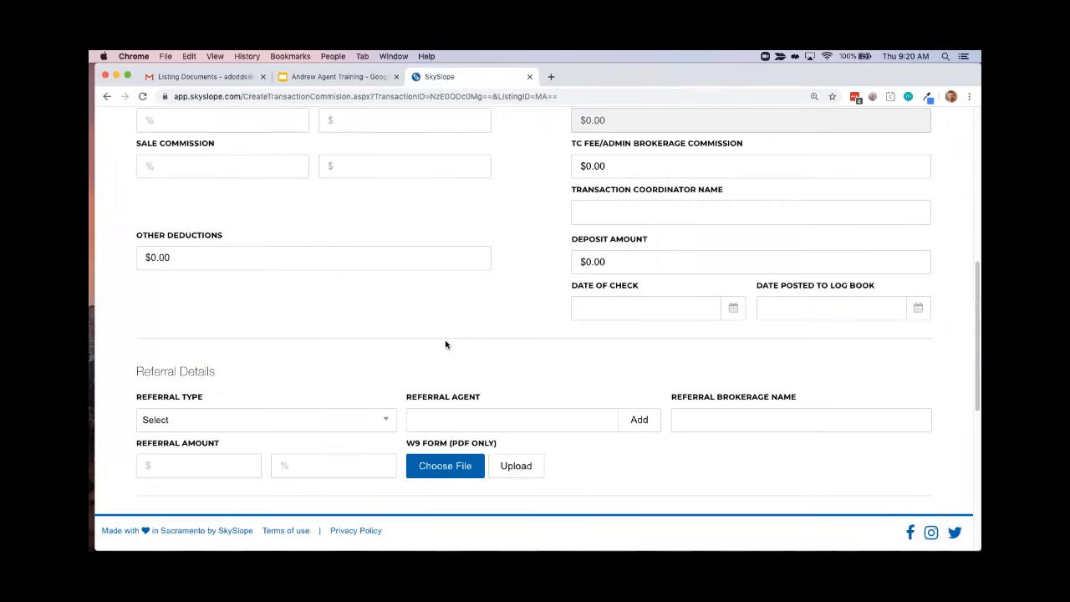
{"action": "scroll", "coordinate": [446, 343], "scroll_direction": "up", "scroll_amount": 2}
{"action": "scroll", "coordinate": [446, 344], "scroll_direction": "up", "scroll_amount": 4}
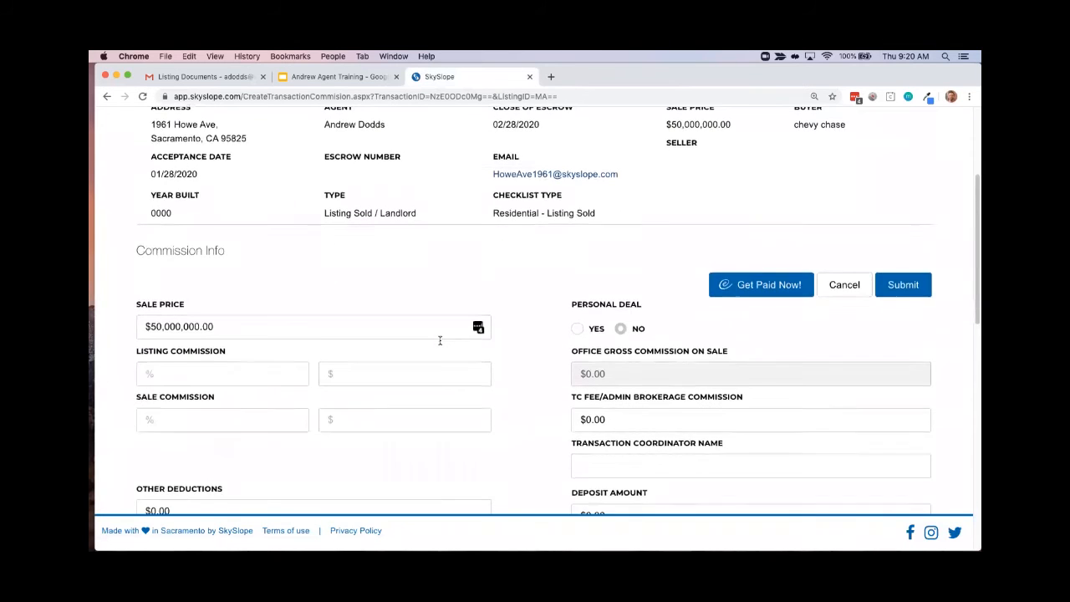
{"action": "scroll", "coordinate": [437, 340], "scroll_direction": "down", "scroll_amount": 2}
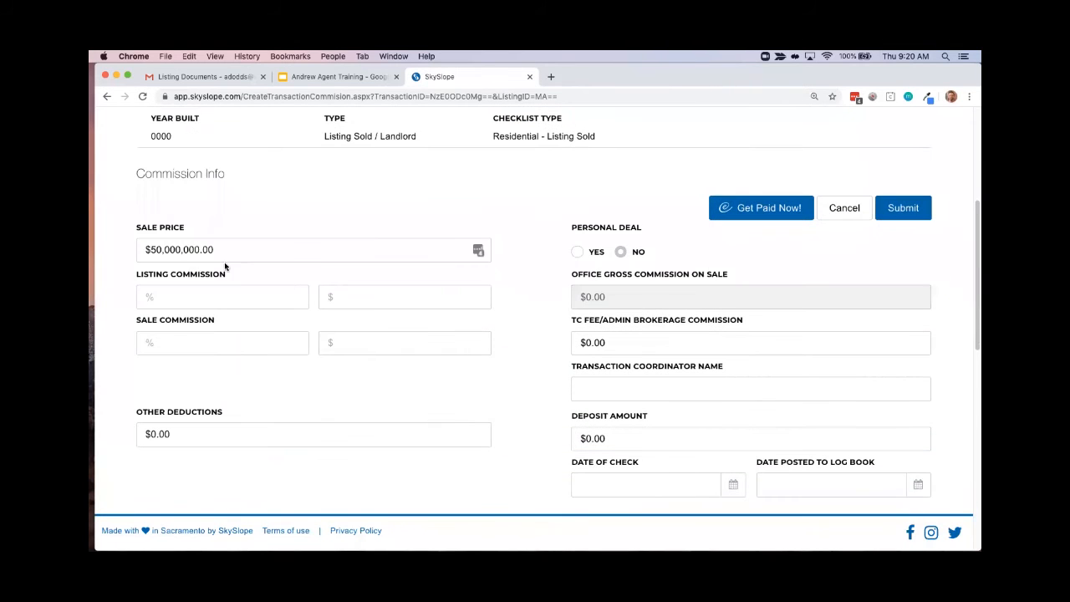
{"action": "left_click", "coordinate": [176, 297]}
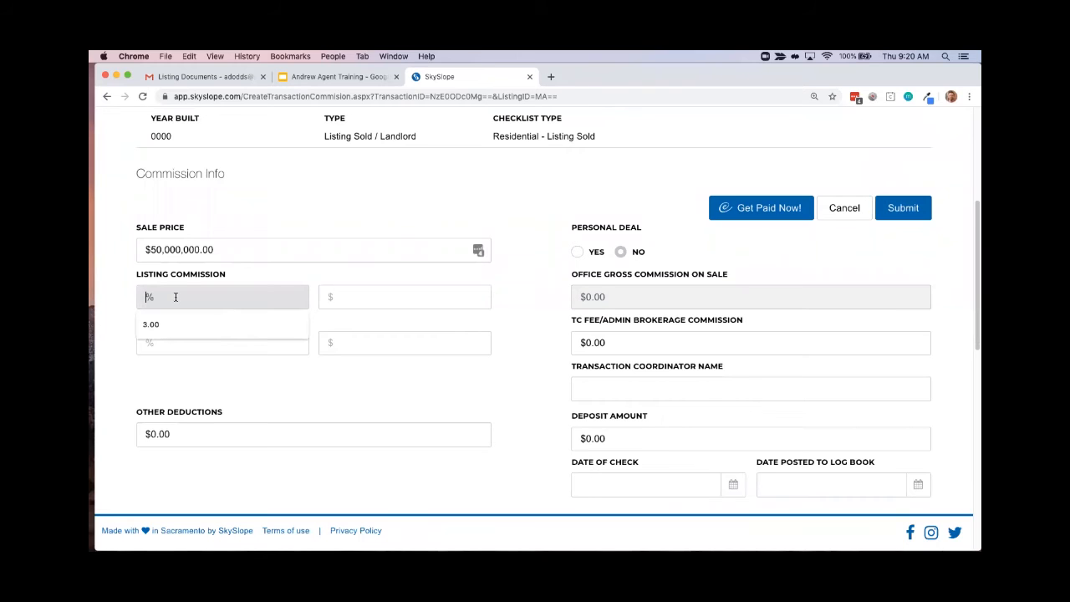
{"action": "left_click", "coordinate": [153, 330]}
{"action": "left_click", "coordinate": [347, 303]}
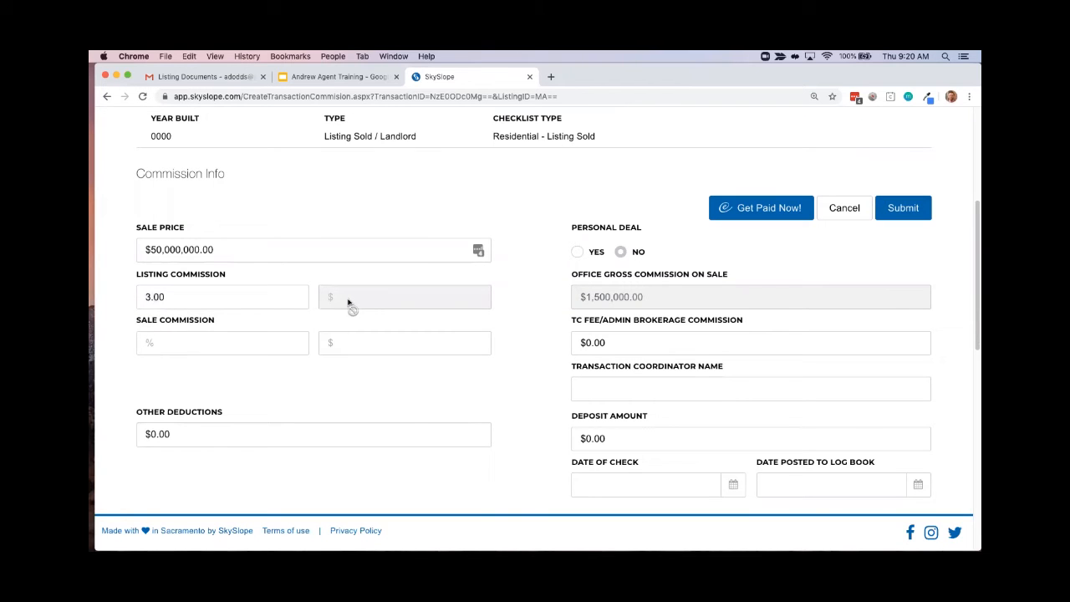
Review the commission info and referral details on the commission page, including the available referral types
{"action": "scroll", "coordinate": [277, 346], "scroll_direction": "down", "scroll_amount": 1}
{"action": "scroll", "coordinate": [278, 347], "scroll_direction": "down", "scroll_amount": 2}
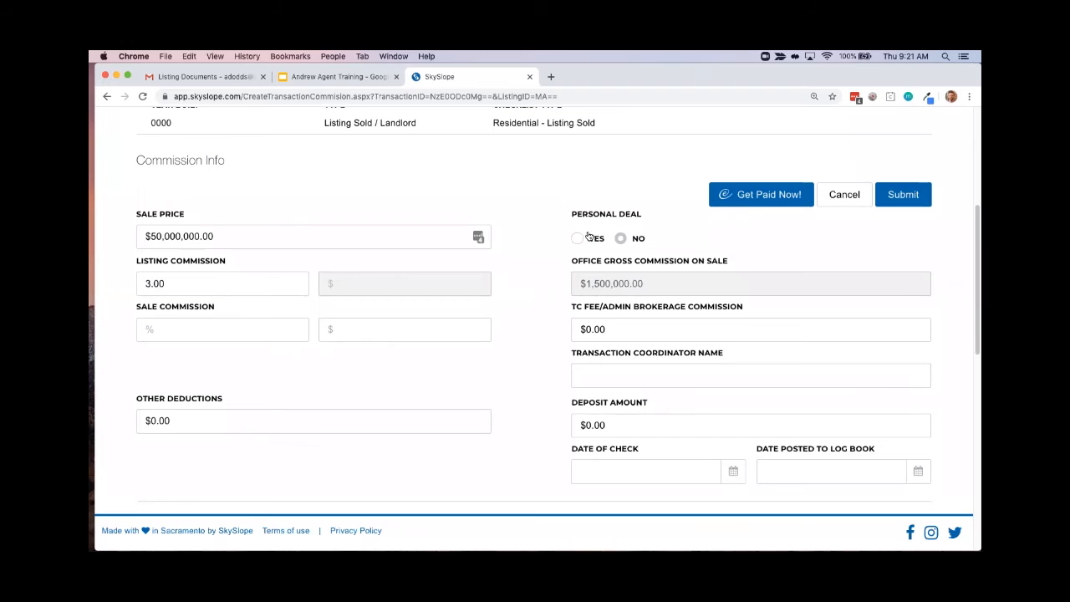
{"action": "scroll", "coordinate": [633, 318], "scroll_direction": "down", "scroll_amount": 5}
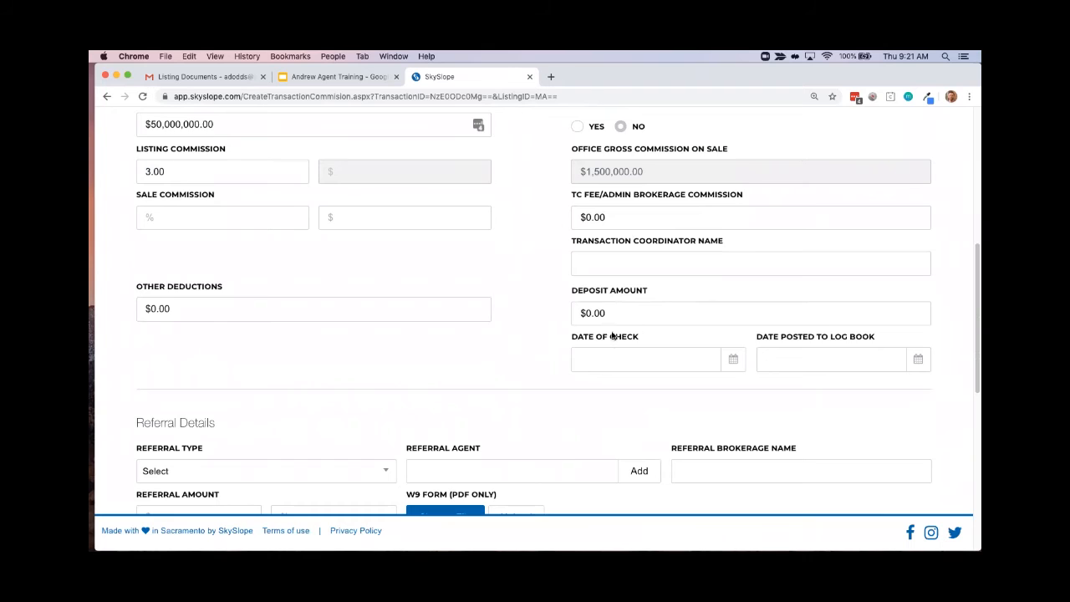
{"action": "scroll", "coordinate": [612, 335], "scroll_direction": "down", "scroll_amount": 8}
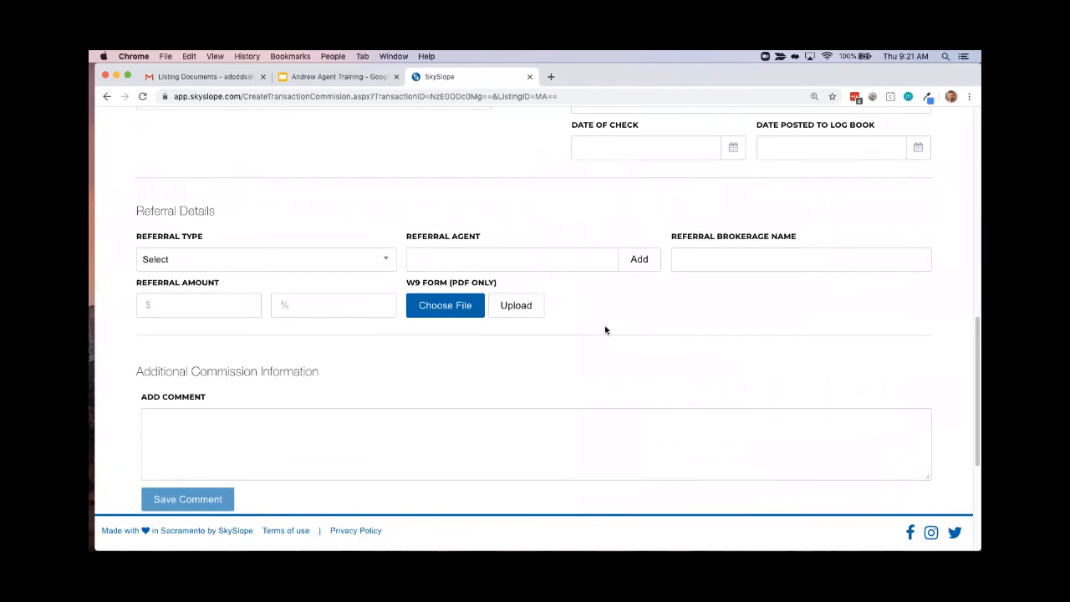
{"action": "scroll", "coordinate": [605, 329], "scroll_direction": "down", "scroll_amount": 1}
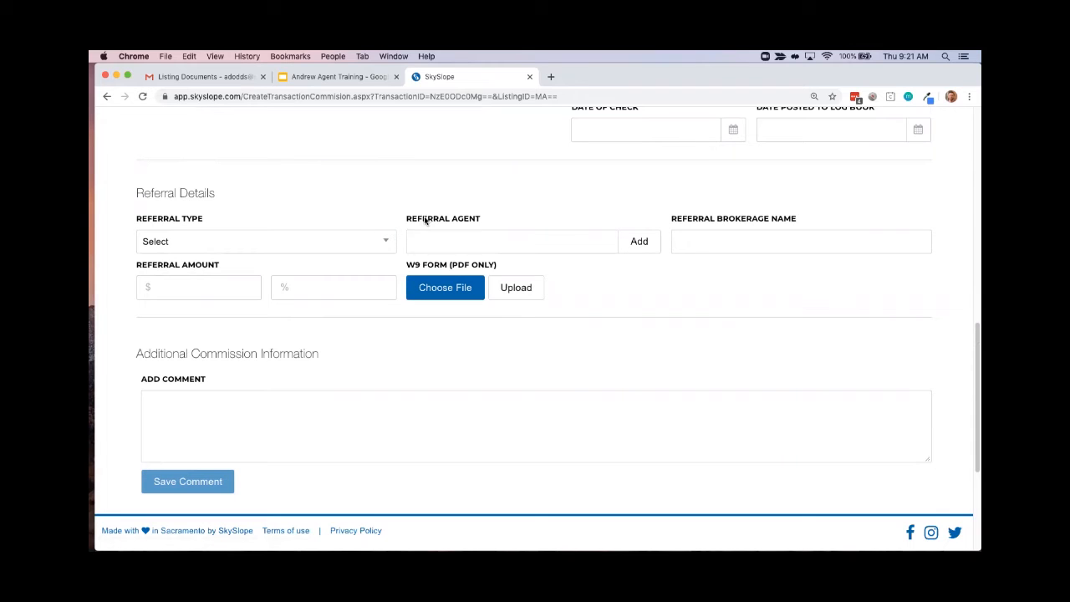
{"action": "left_click", "coordinate": [453, 242]}
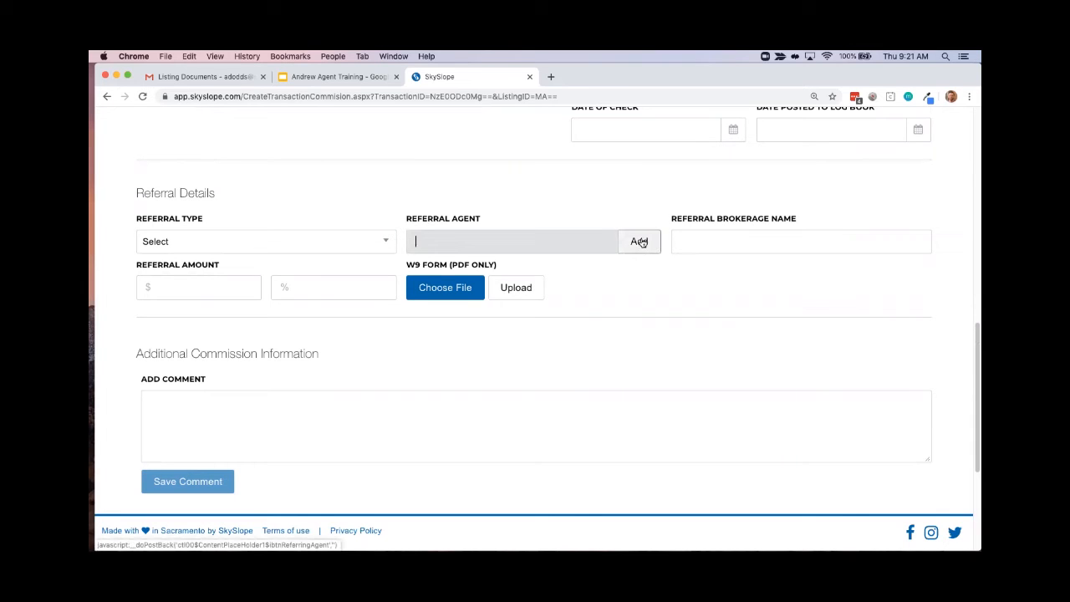
{"action": "left_click", "coordinate": [181, 241]}
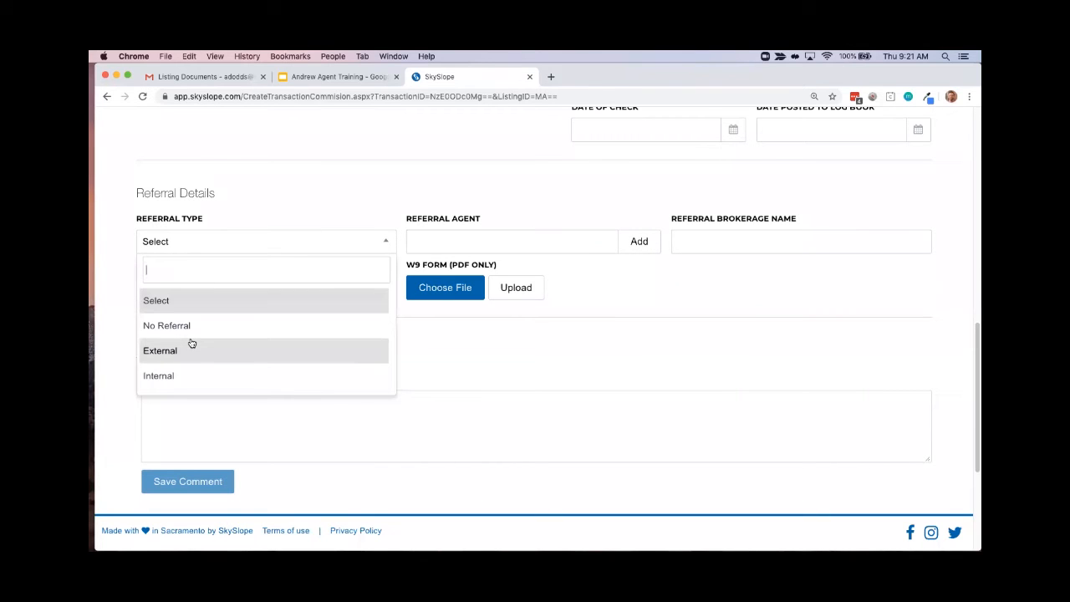
{"action": "left_click", "coordinate": [255, 196]}
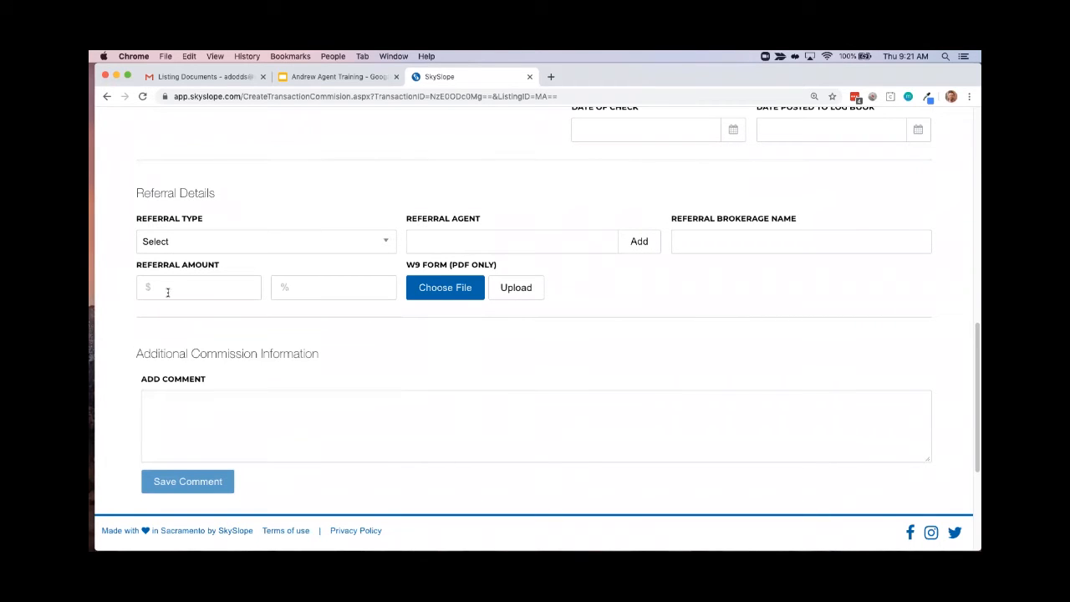
Examine the additional commission comment area, the commission split and the commission breakdown sections
{"action": "scroll", "coordinate": [325, 312], "scroll_direction": "down", "scroll_amount": 3}
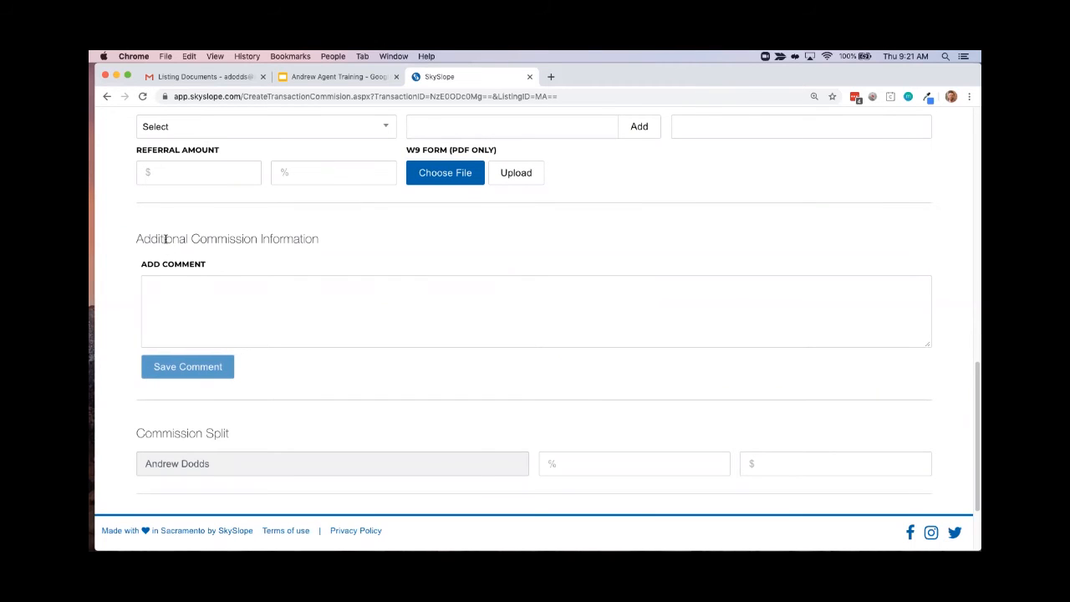
{"action": "left_click", "coordinate": [200, 288]}
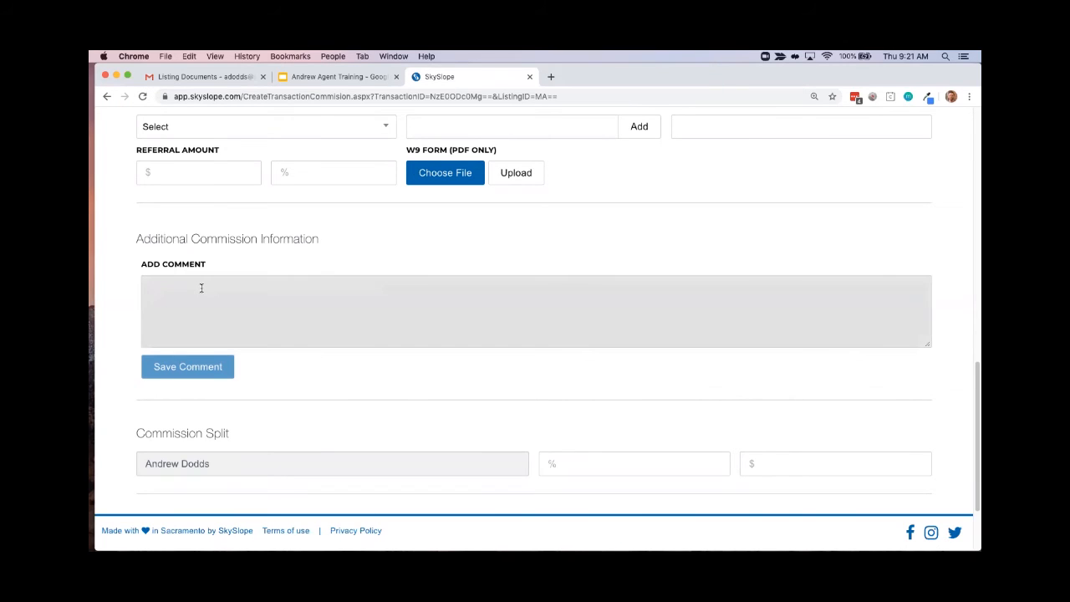
{"action": "scroll", "coordinate": [201, 288], "scroll_direction": "down", "scroll_amount": 2}
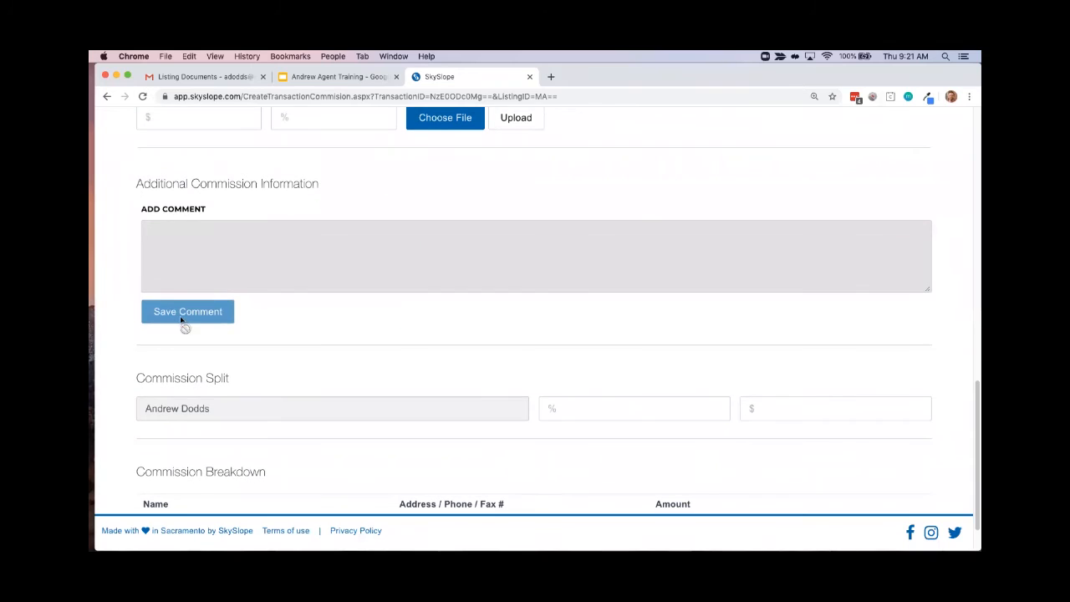
{"action": "left_click", "coordinate": [124, 349]}
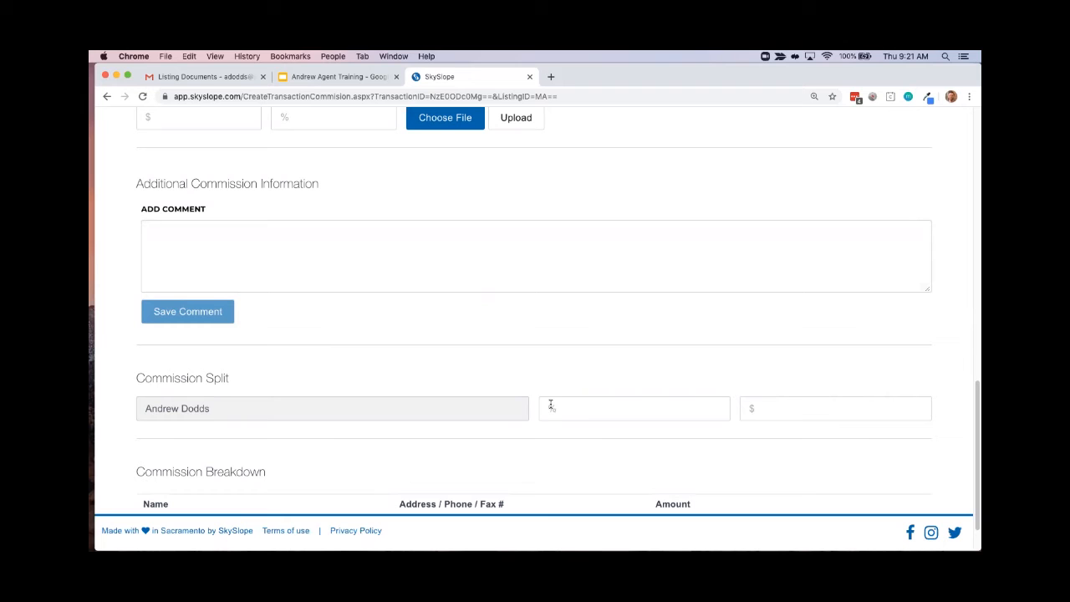
{"action": "scroll", "coordinate": [451, 436], "scroll_direction": "down", "scroll_amount": 2}
{"action": "scroll", "coordinate": [447, 442], "scroll_direction": "up", "scroll_amount": 20}
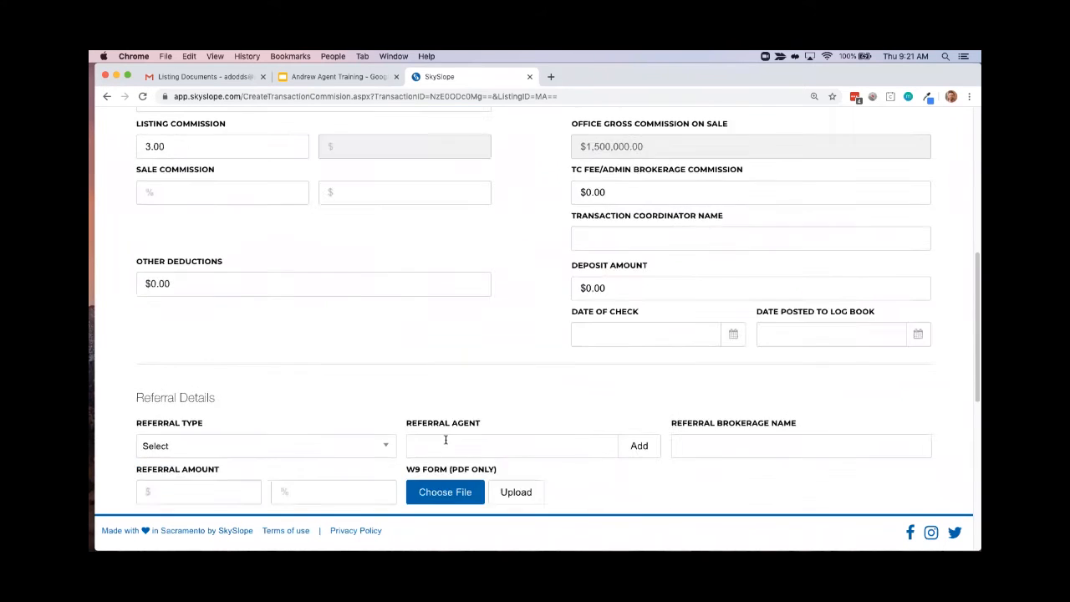
Return to the transaction details and save the matching Arizona agent as the Co-Buyer Agent
{"action": "left_click", "coordinate": [172, 268]}
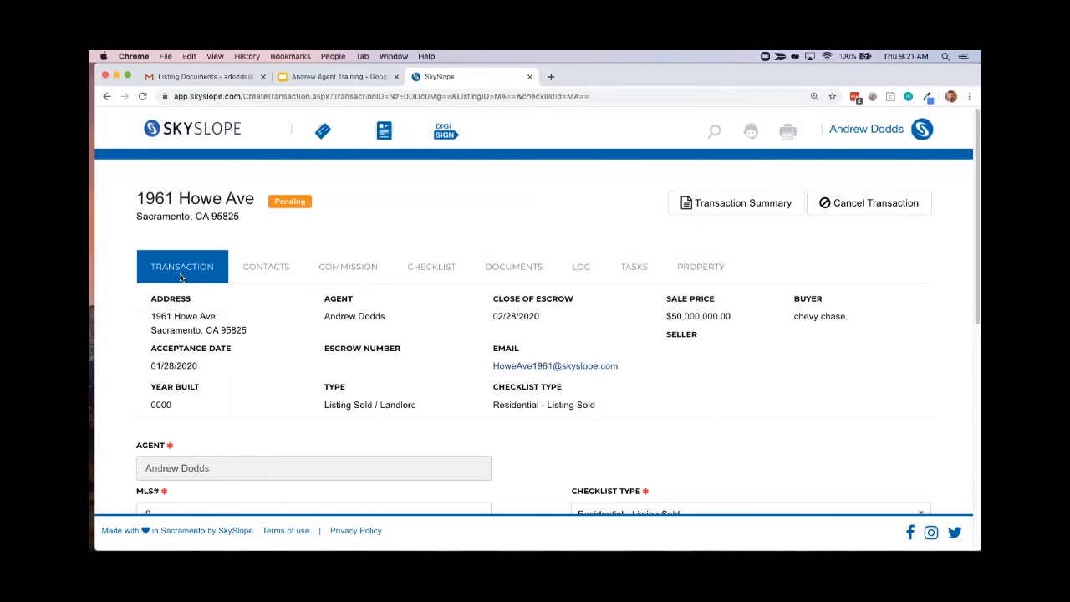
{"action": "scroll", "coordinate": [249, 382], "scroll_direction": "down", "scroll_amount": 6}
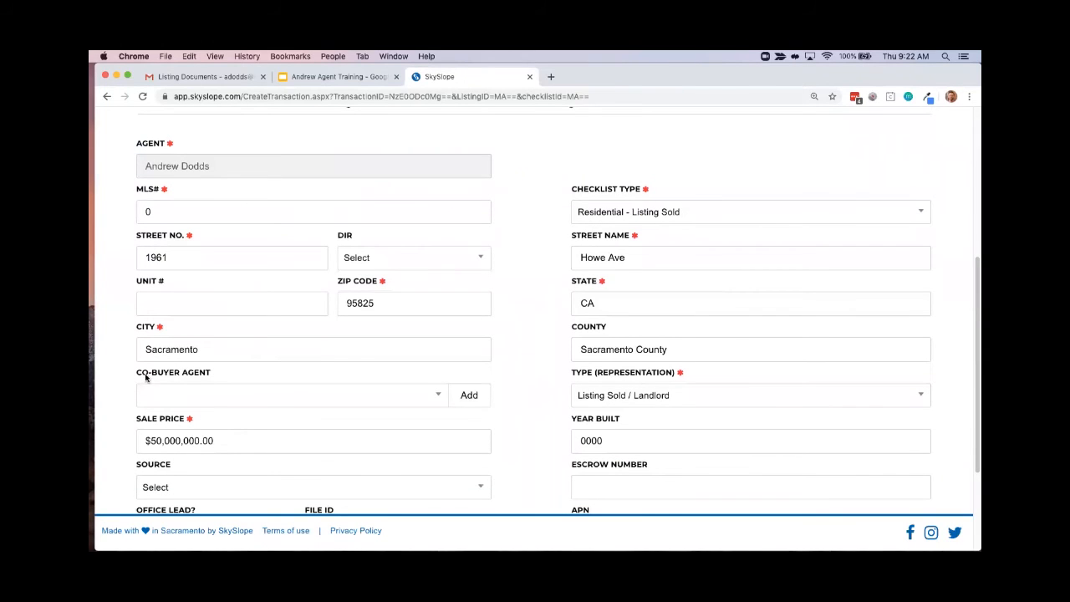
{"action": "left_click", "coordinate": [471, 397]}
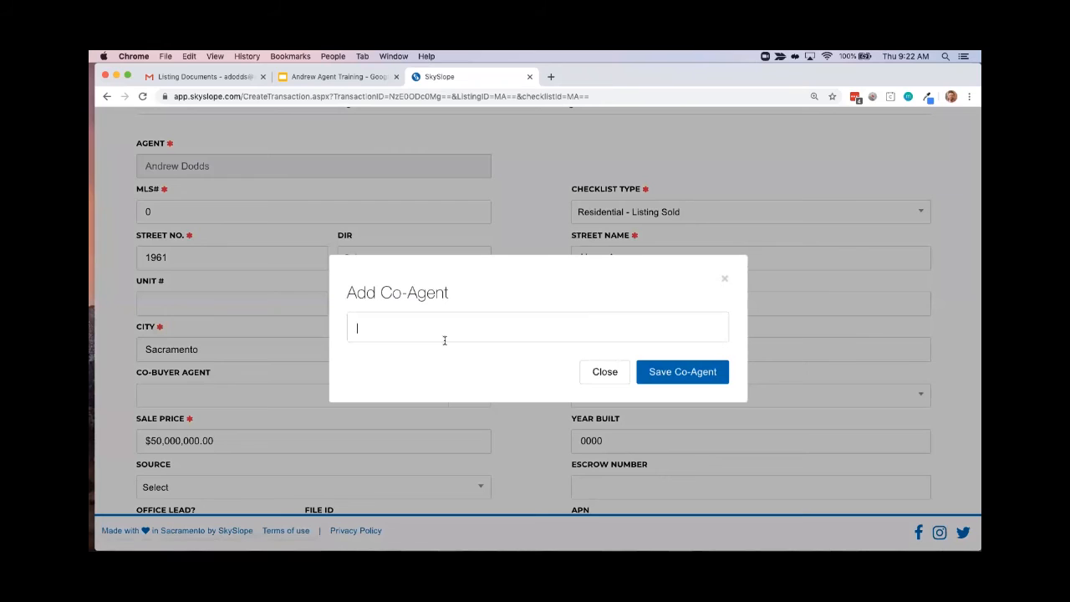
{"action": "type", "text": "joey"}
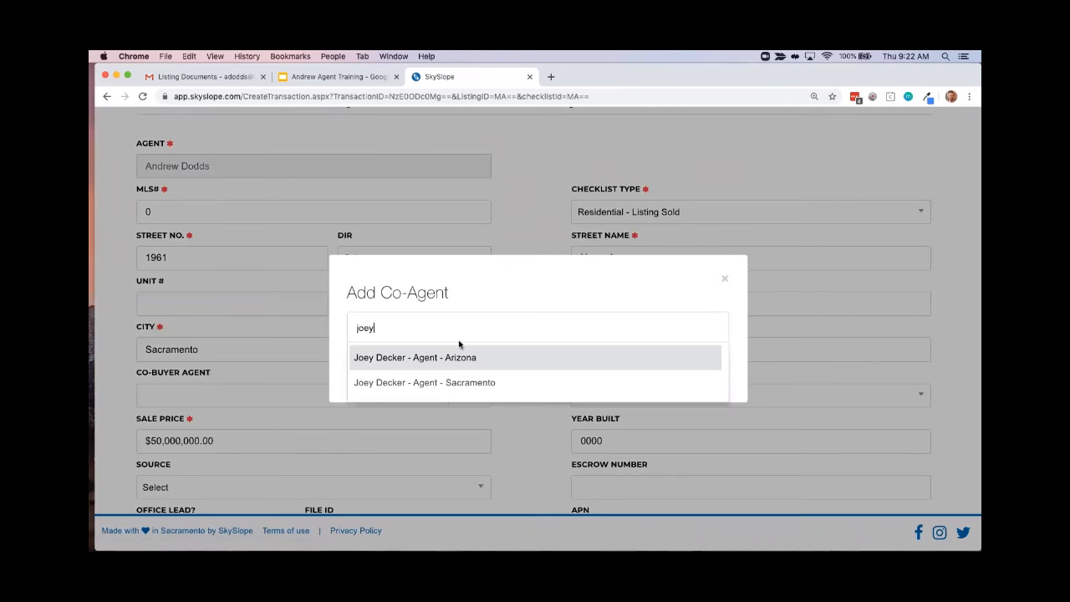
{"action": "left_click", "coordinate": [392, 368]}
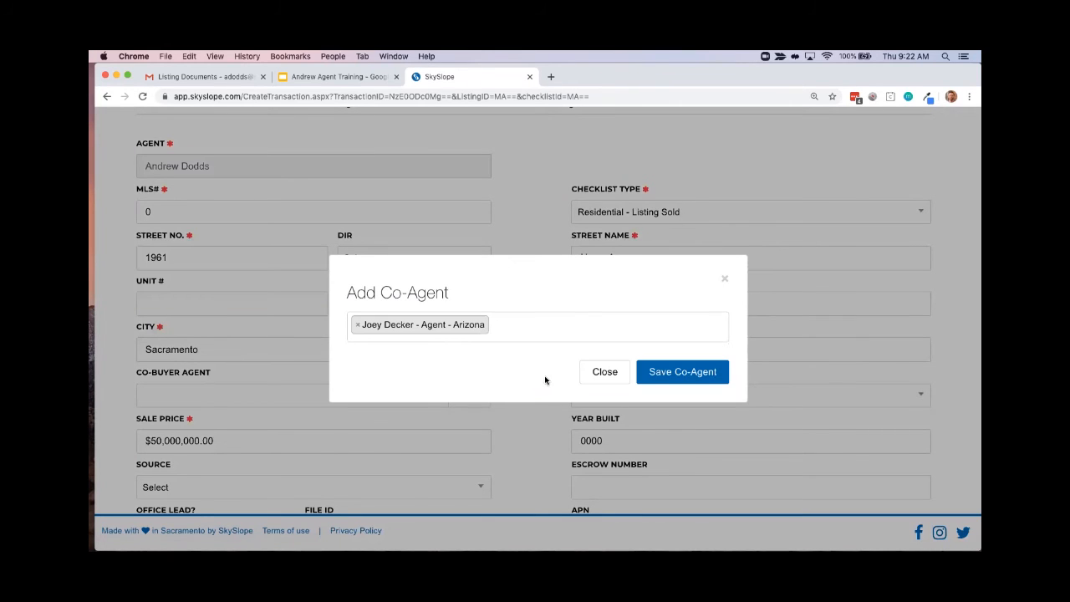
{"action": "left_click", "coordinate": [684, 373]}
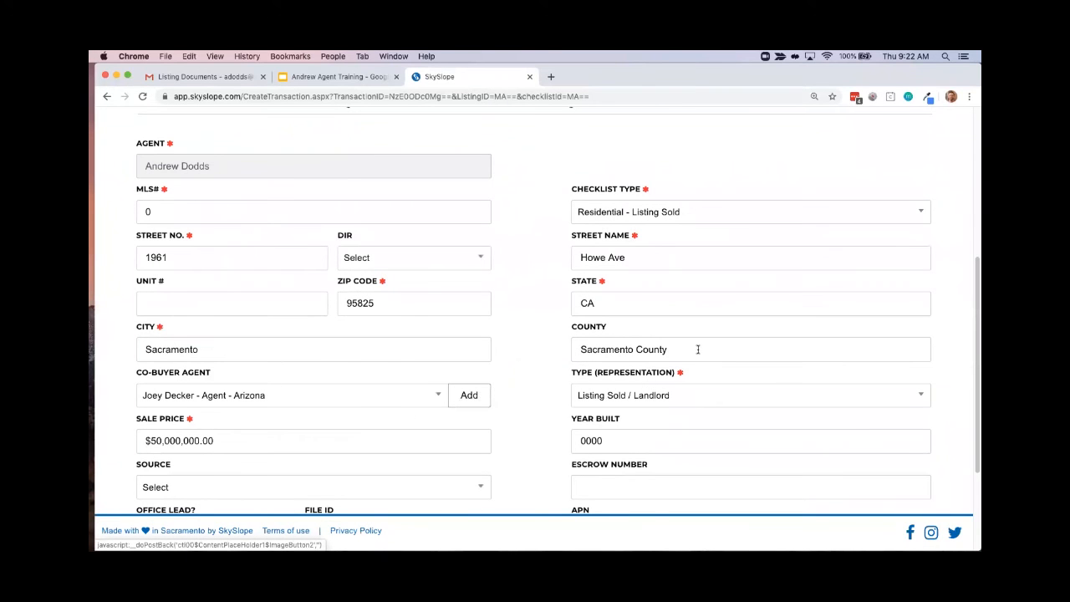
Proceed from the transaction details to the contacts page and submit it to reach the commission page
{"action": "scroll", "coordinate": [699, 350], "scroll_direction": "down", "scroll_amount": 3}
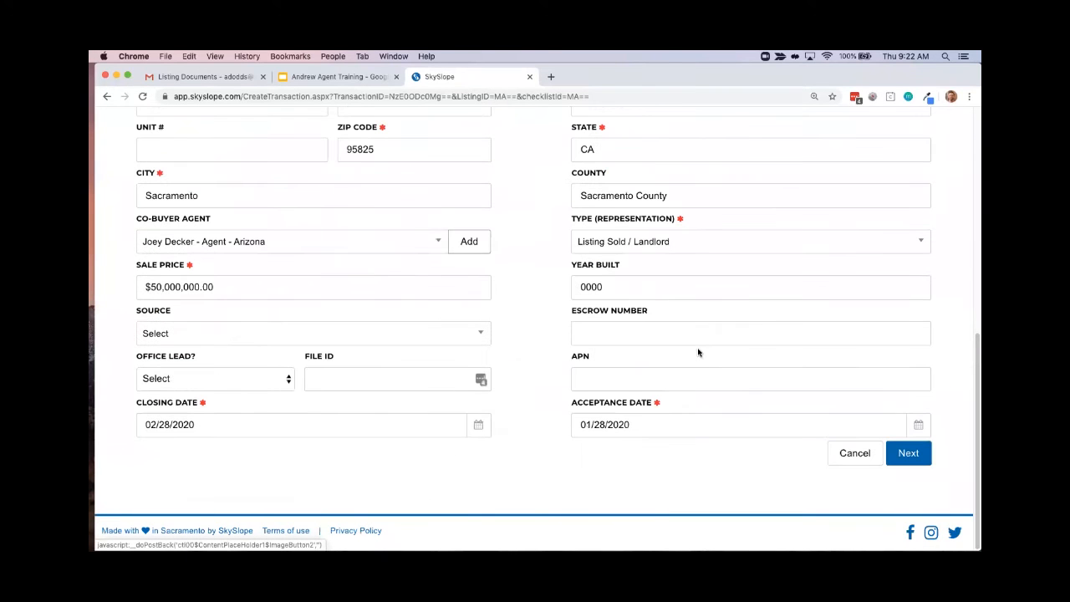
{"action": "left_click", "coordinate": [909, 458]}
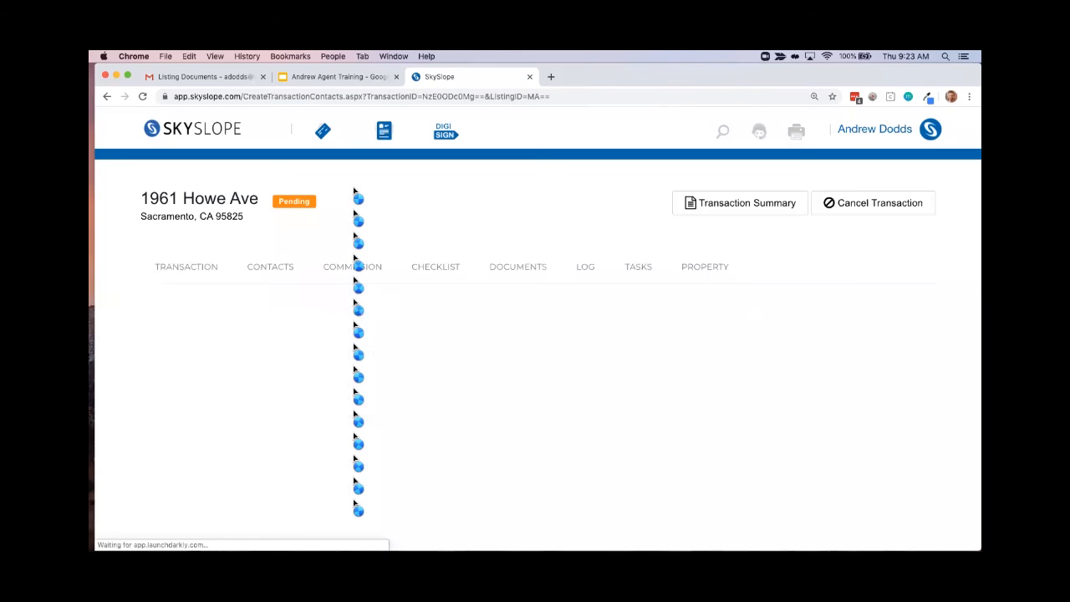
{"action": "scroll", "coordinate": [438, 285], "scroll_direction": "down", "scroll_amount": 5}
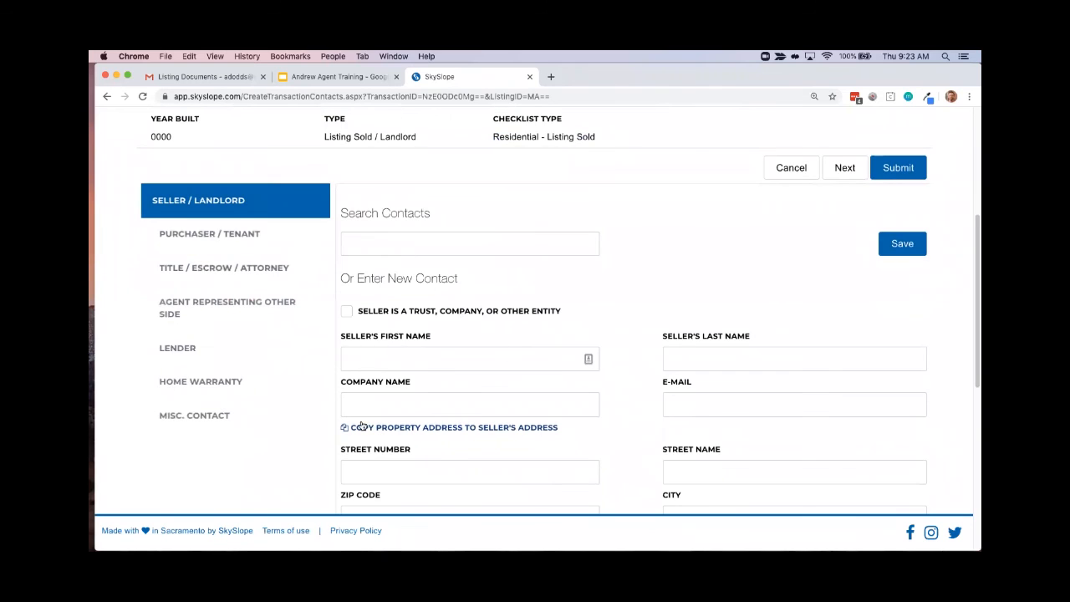
{"action": "scroll", "coordinate": [580, 332], "scroll_direction": "up", "scroll_amount": 1}
{"action": "scroll", "coordinate": [580, 333], "scroll_direction": "up", "scroll_amount": 4}
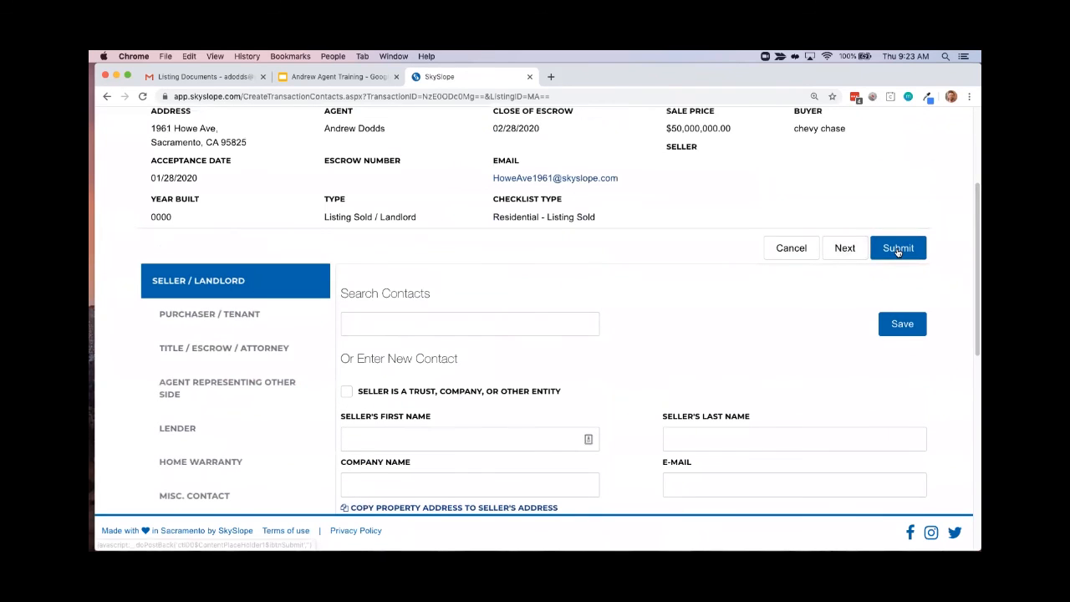
{"action": "left_click", "coordinate": [898, 248]}
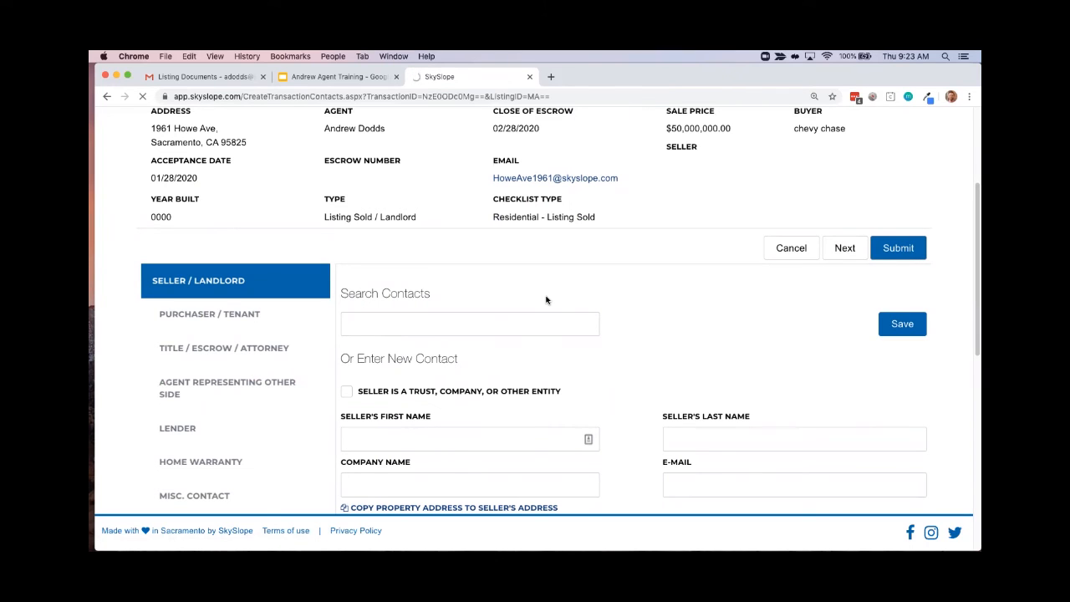
{"action": "scroll", "coordinate": [546, 300], "scroll_direction": "up", "scroll_amount": 4}
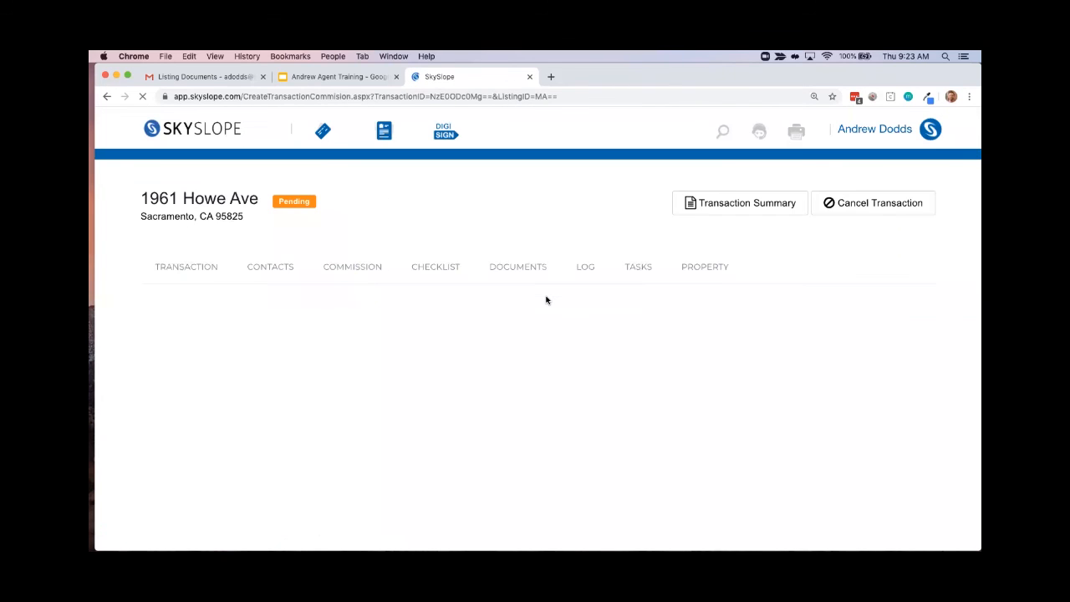
Set both the listing commission and the sale commission to 3.00 percent
{"action": "scroll", "coordinate": [857, 302], "scroll_direction": "down", "scroll_amount": 5}
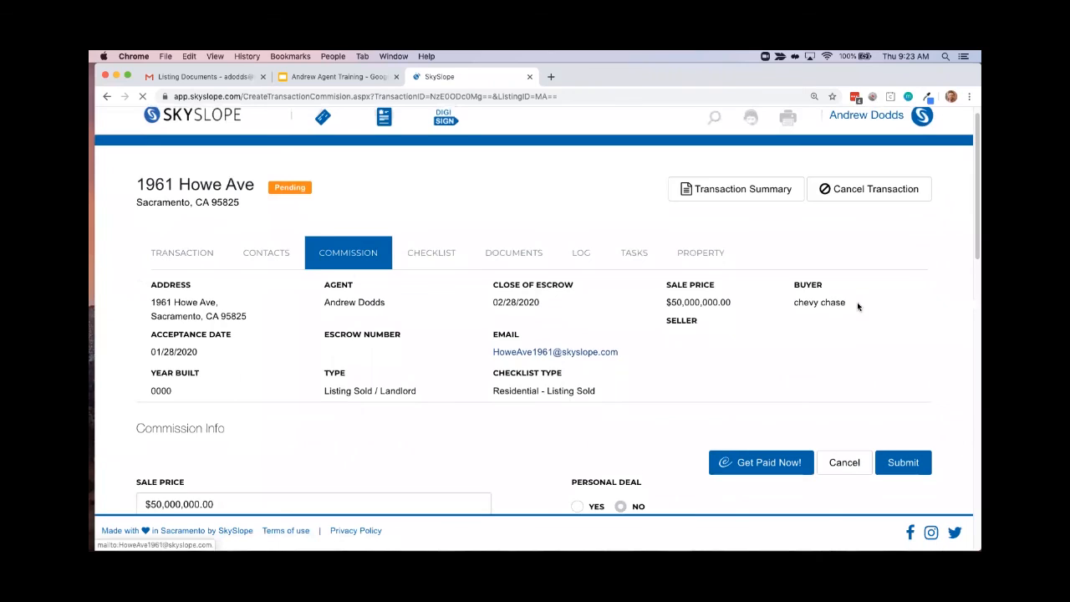
{"action": "scroll", "coordinate": [858, 298], "scroll_direction": "down", "scroll_amount": 2}
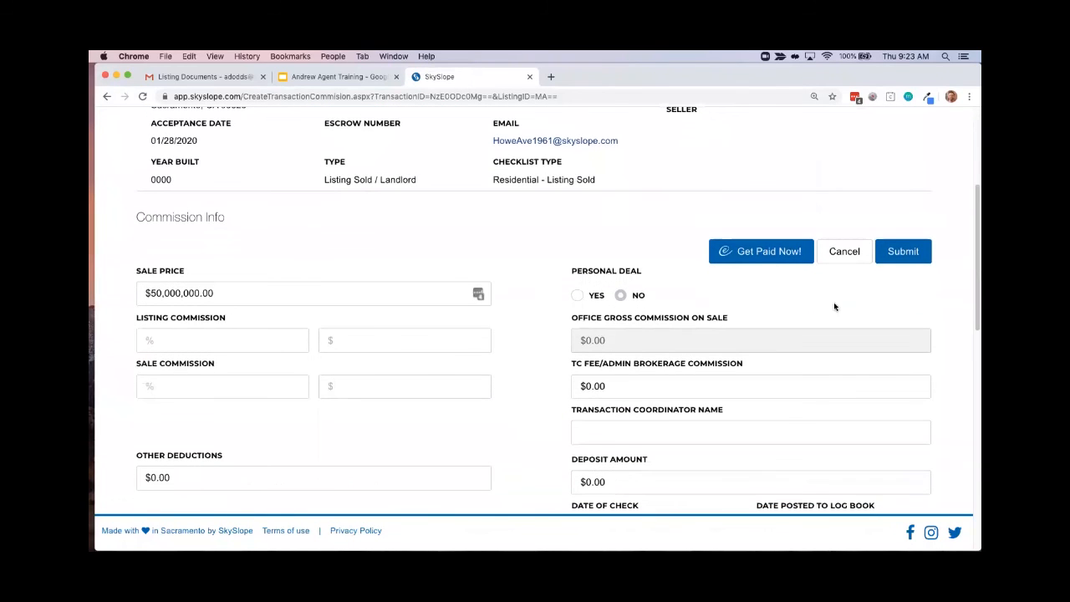
{"action": "scroll", "coordinate": [179, 340], "scroll_direction": "down", "scroll_amount": 1}
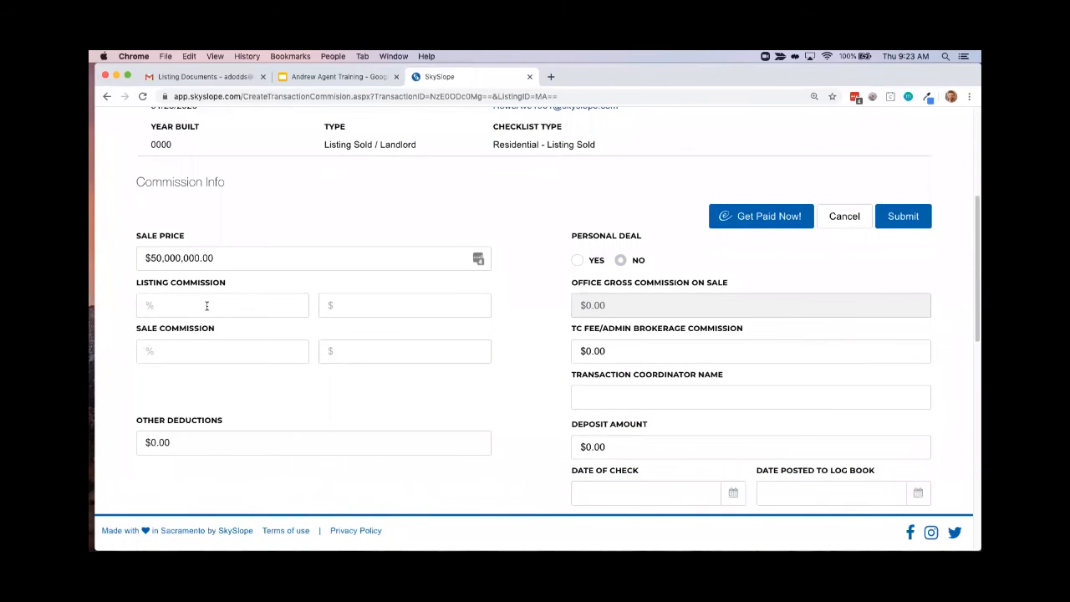
{"action": "left_click", "coordinate": [179, 306]}
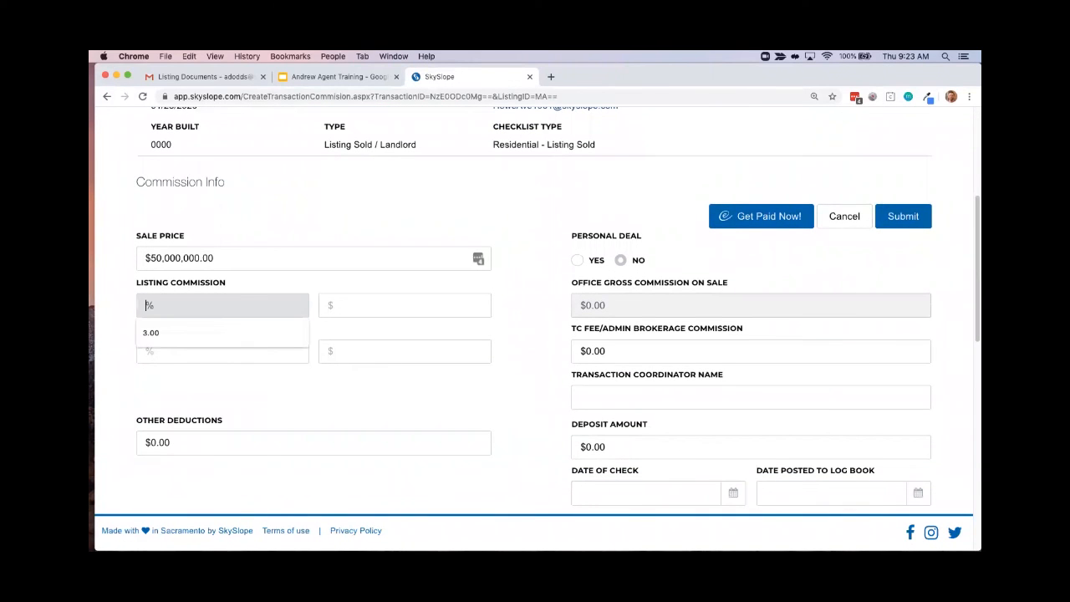
{"action": "type", "text": "3"}
{"action": "left_click", "coordinate": [211, 382]}
{"action": "left_click", "coordinate": [203, 353]}
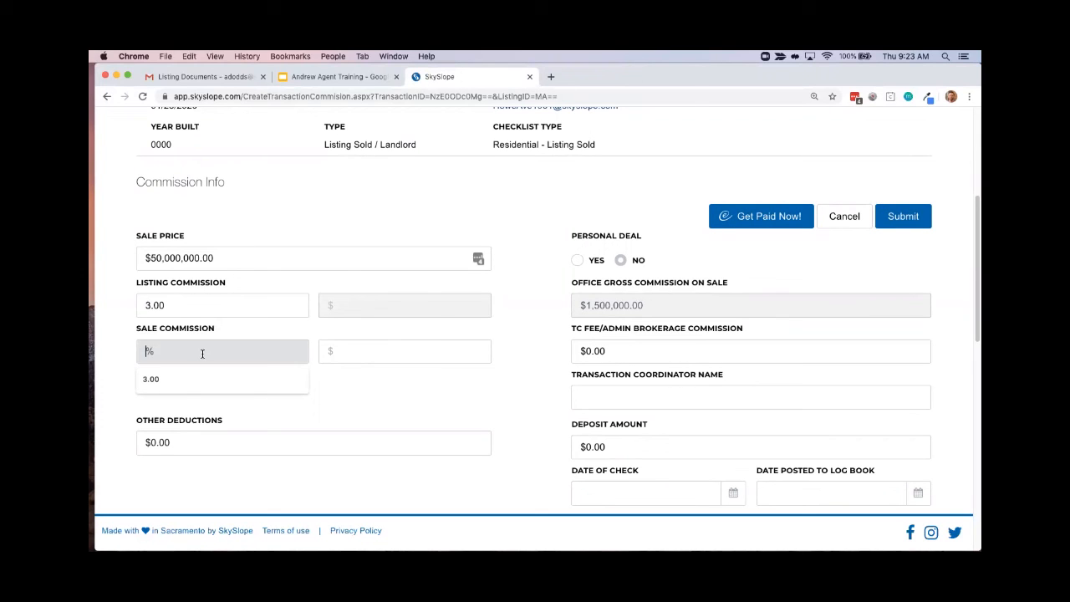
{"action": "type", "text": "3"}
{"action": "left_click", "coordinate": [326, 414]}
{"action": "scroll", "coordinate": [326, 414], "scroll_direction": "down", "scroll_amount": 5}
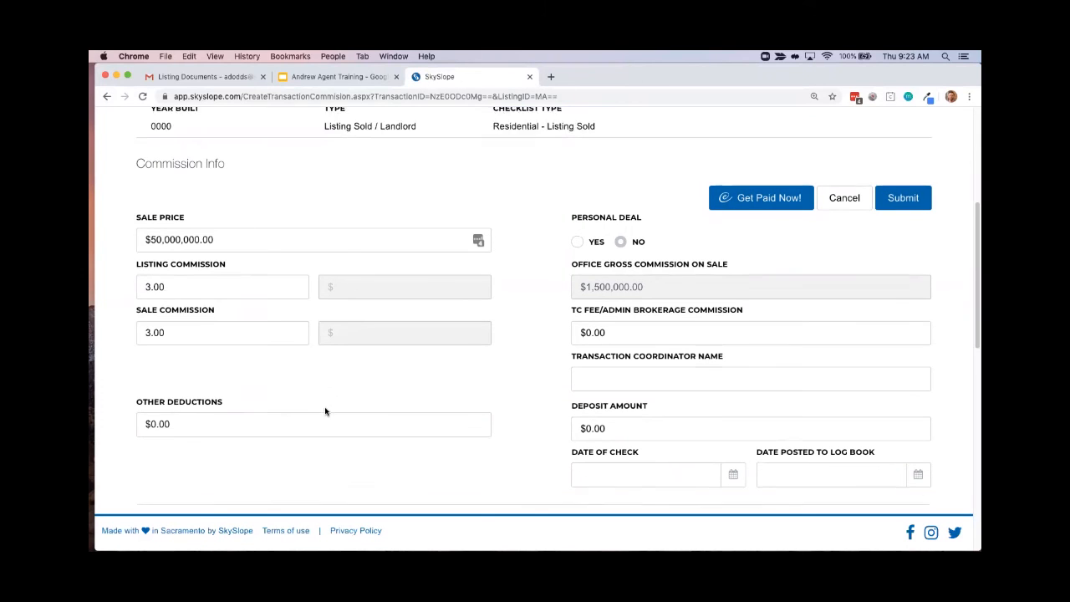
Set the transaction's other deductions to $100
{"action": "left_click", "coordinate": [189, 240]}
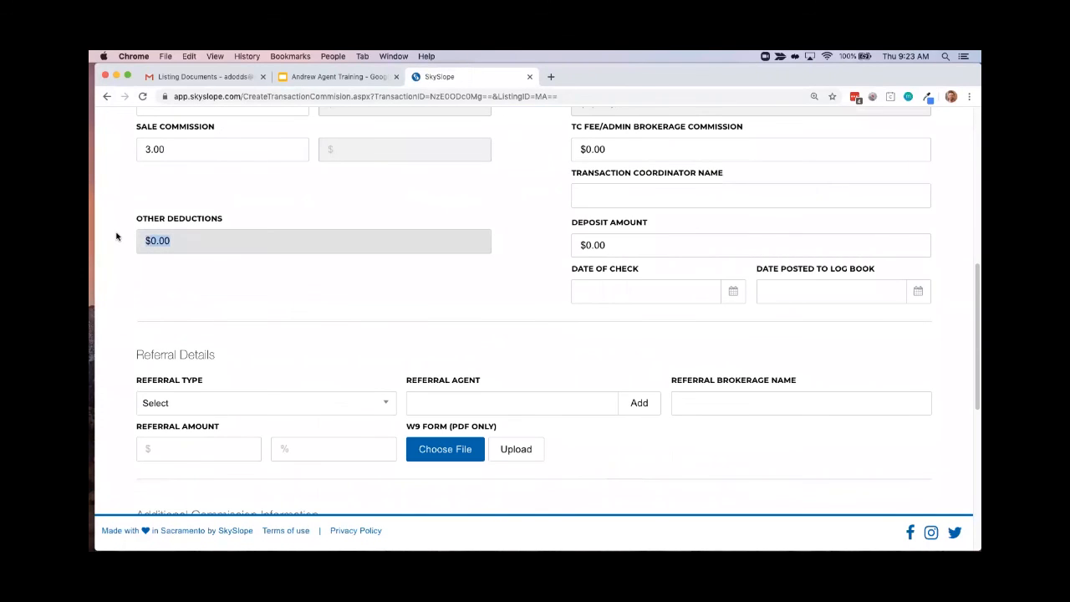
{"action": "type", "text": "100"}
{"action": "left_click", "coordinate": [248, 301]}
Set the commission split to 2.00 percent for the primary agent and 1.00 percent for the co-agent
{"action": "scroll", "coordinate": [251, 297], "scroll_direction": "down", "scroll_amount": 6}
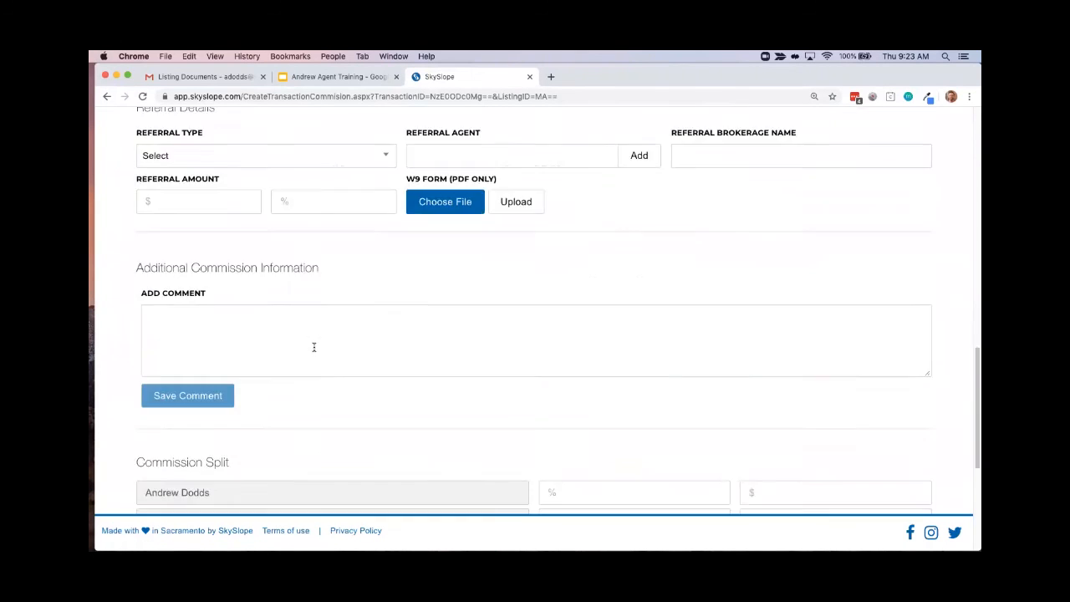
{"action": "scroll", "coordinate": [313, 347], "scroll_direction": "down", "scroll_amount": 3}
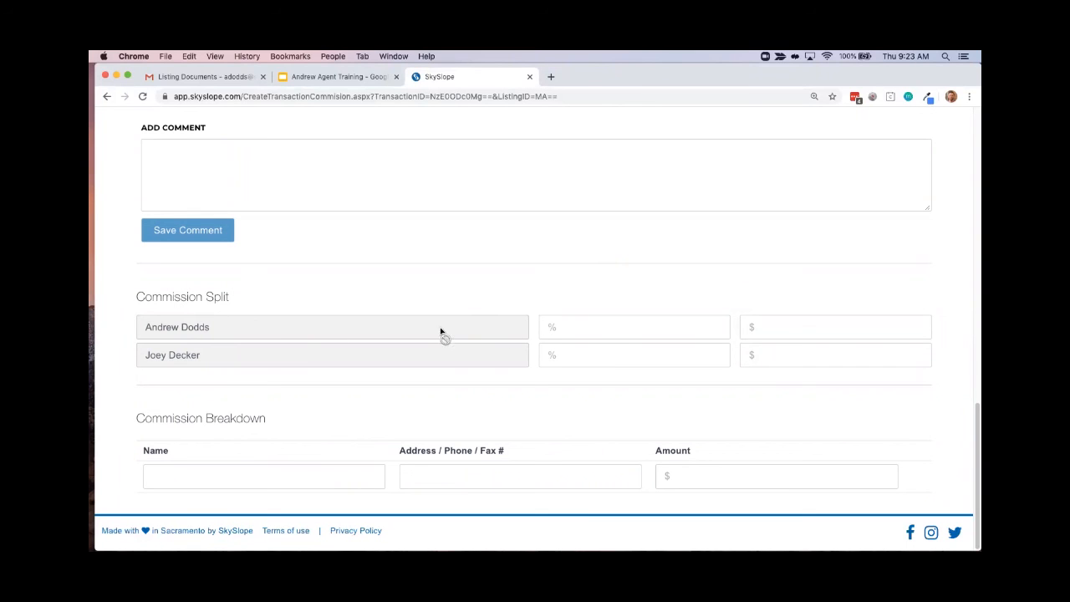
{"action": "left_click", "coordinate": [754, 327]}
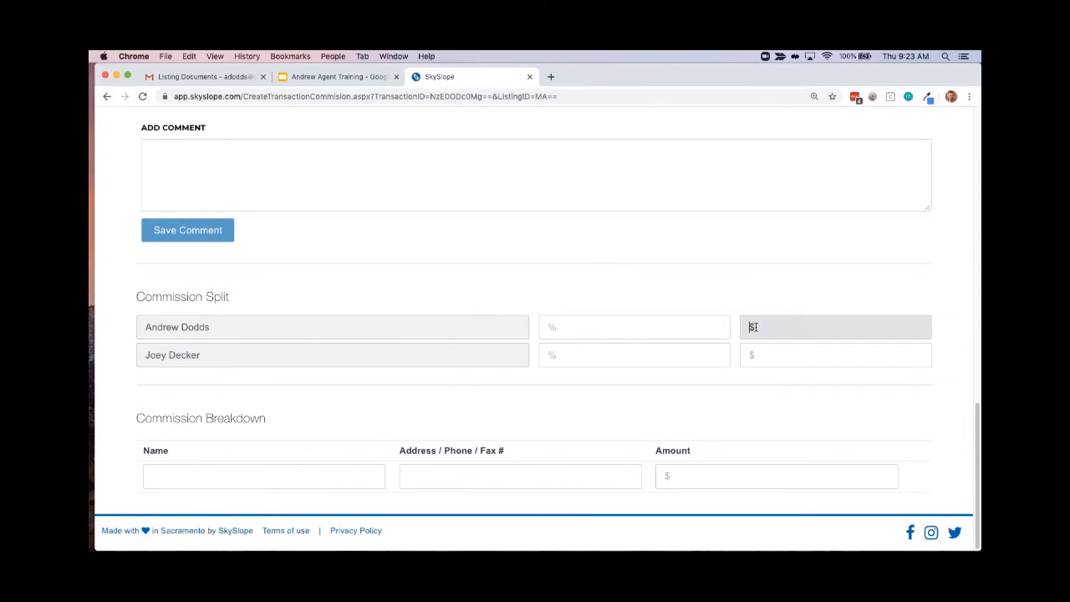
{"action": "left_click", "coordinate": [676, 320]}
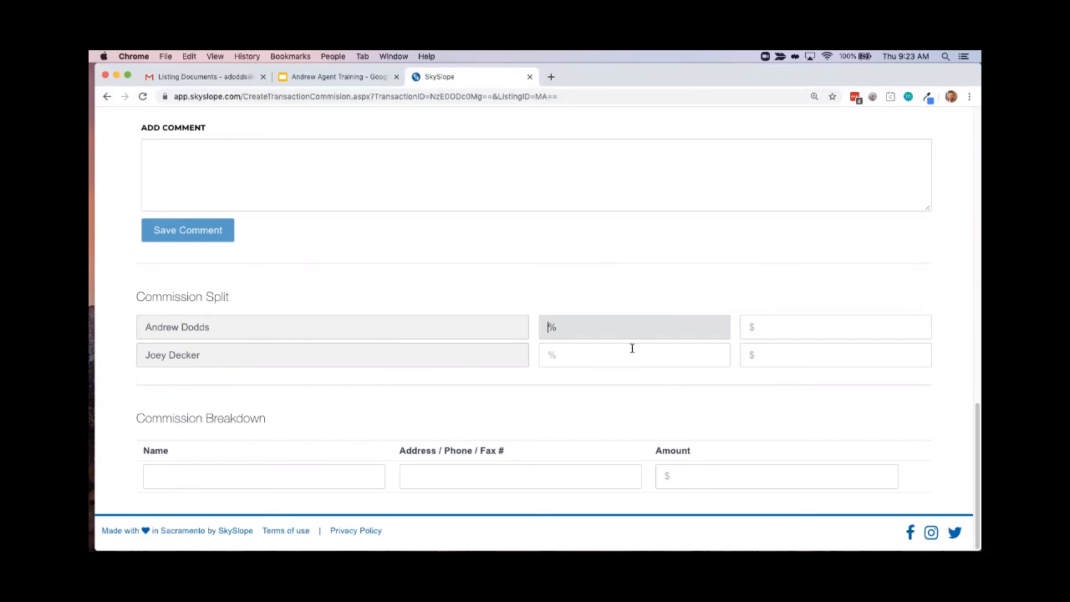
{"action": "type", "text": "2"}
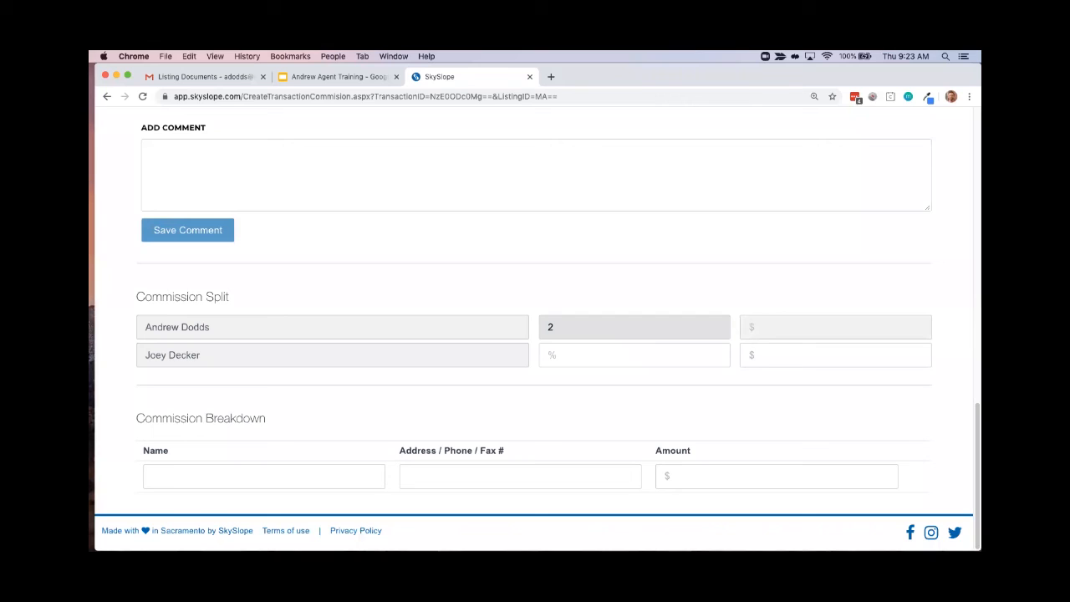
{"action": "left_click", "coordinate": [624, 359]}
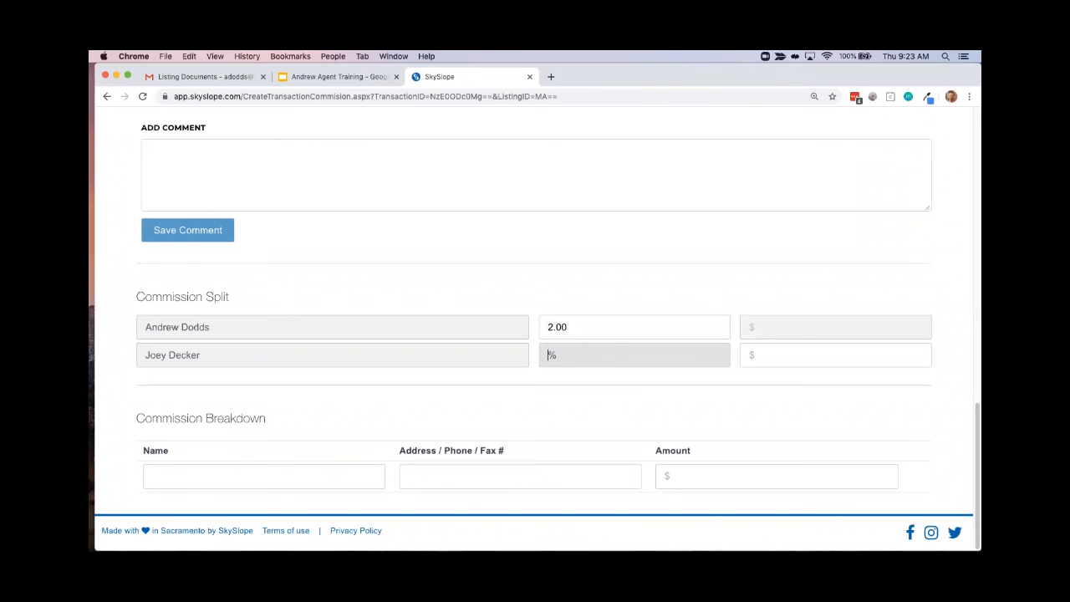
{"action": "type", "text": "1"}
{"action": "left_click", "coordinate": [587, 407]}
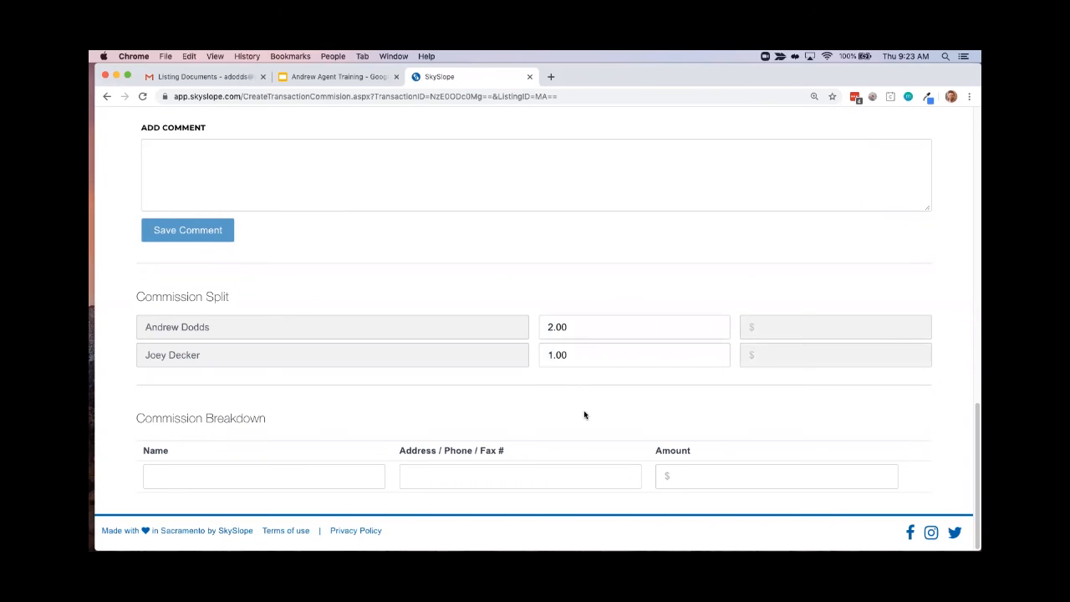